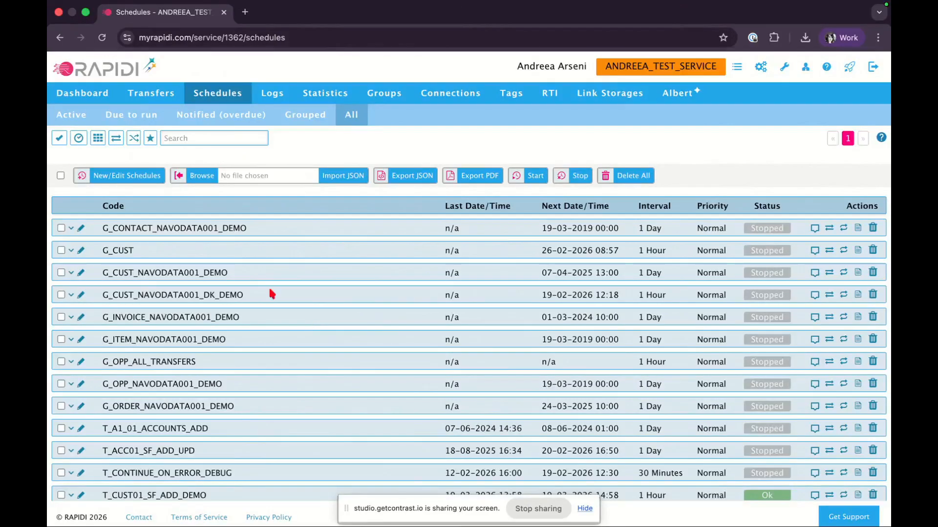
- Look through the active, due-to-run, notified (overdue) and grouped schedule lists
{"action": "left_click", "coordinate": [78, 116]}
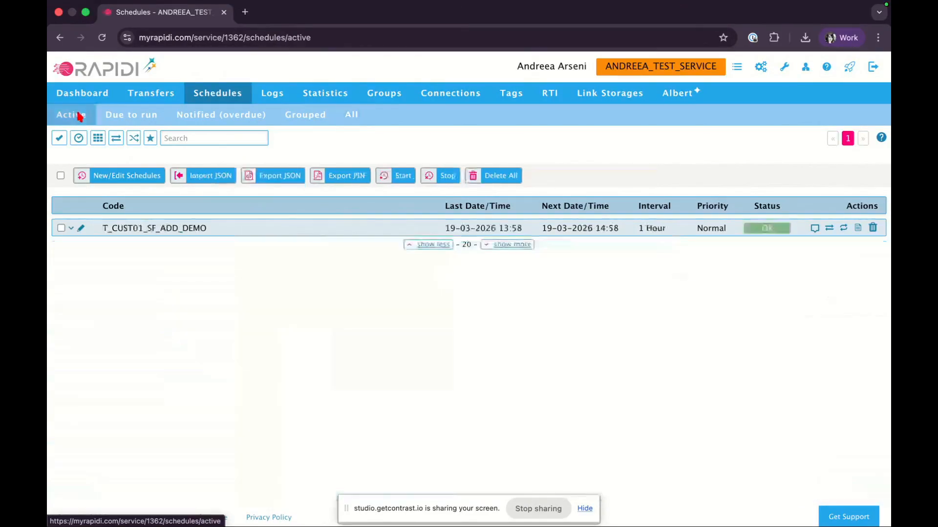
{"action": "left_click", "coordinate": [133, 117]}
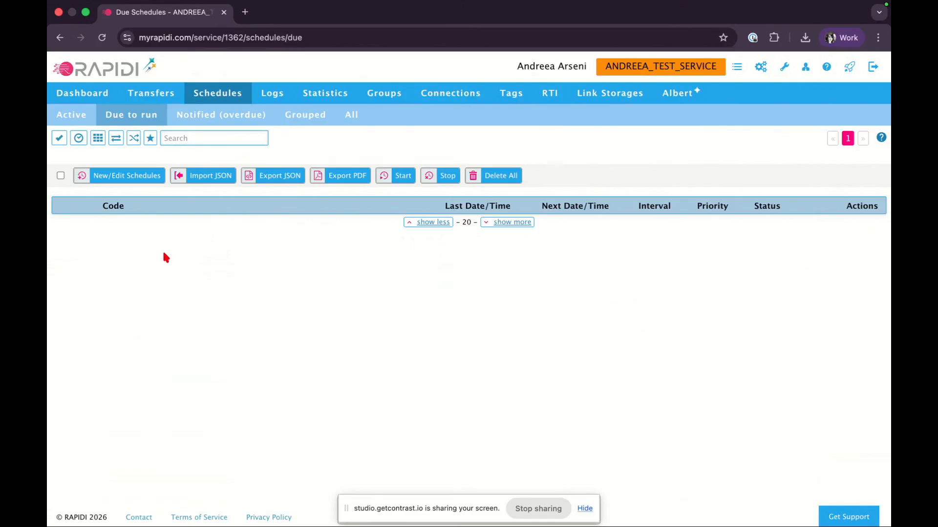
{"action": "left_click", "coordinate": [215, 118]}
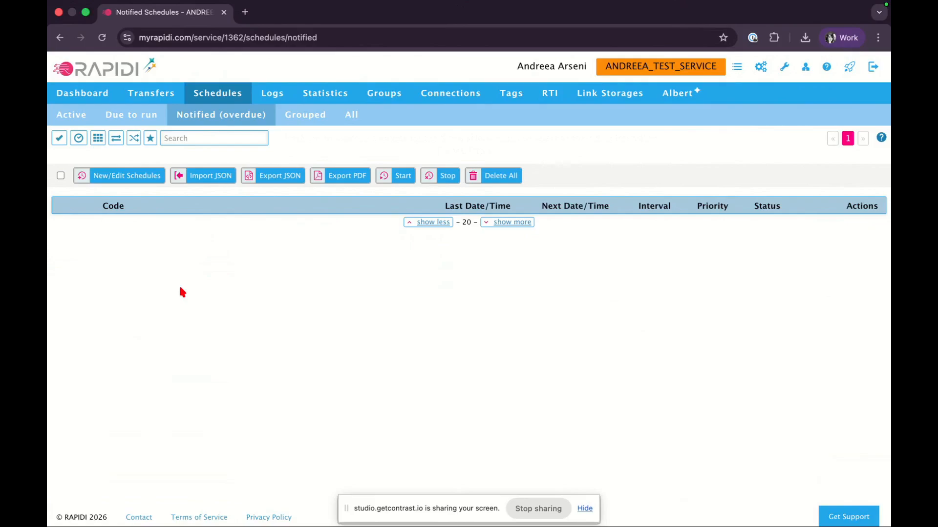
{"action": "left_click", "coordinate": [306, 117]}
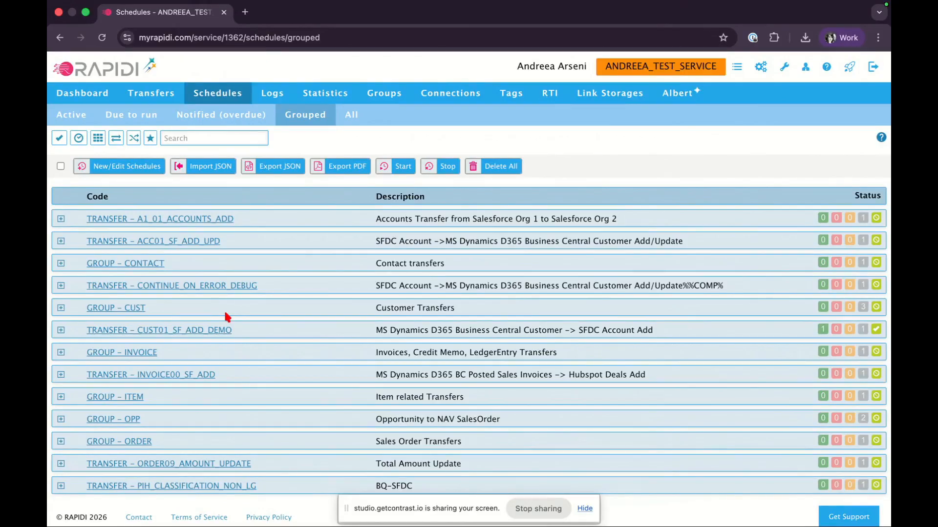
- Edit the active T_CUST01_SF_ADD_DEMO schedule, setting its interval to 1 day and its priority to High
{"action": "left_click", "coordinate": [76, 118]}
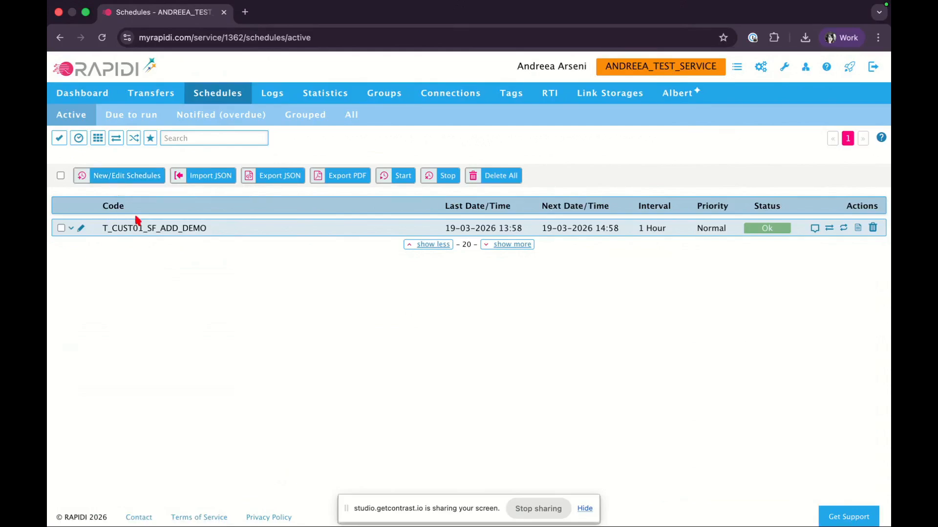
{"action": "left_click", "coordinate": [81, 229]}
{"action": "scroll", "coordinate": [380, 359], "scroll_direction": "down", "scroll_amount": 3}
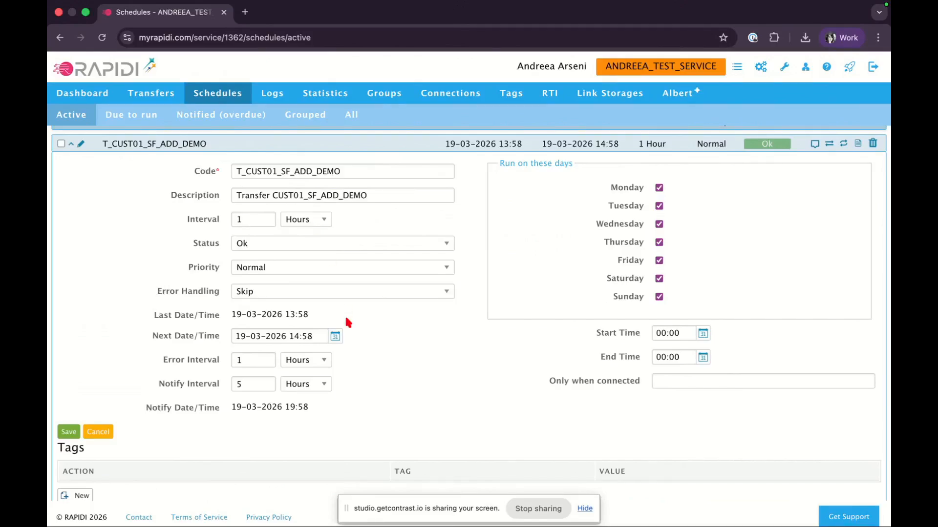
{"action": "left_click", "coordinate": [311, 223]}
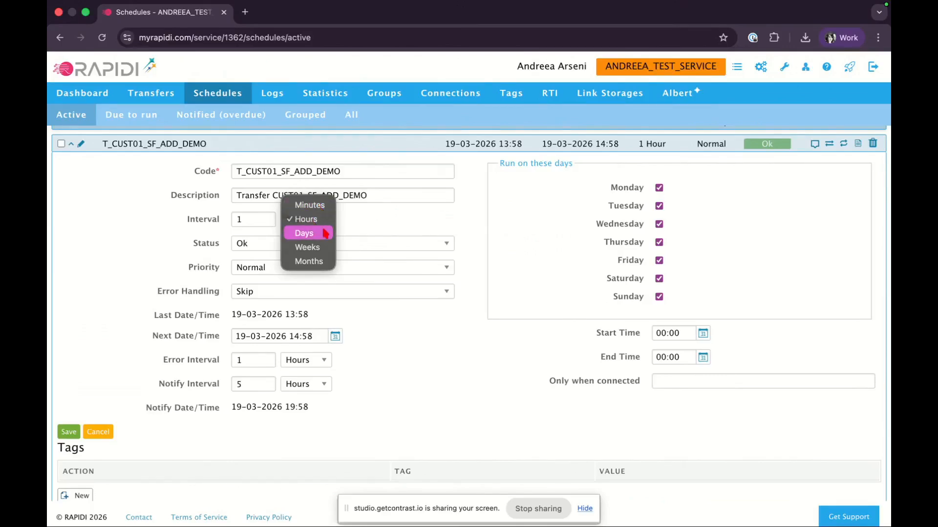
{"action": "left_click", "coordinate": [326, 234]}
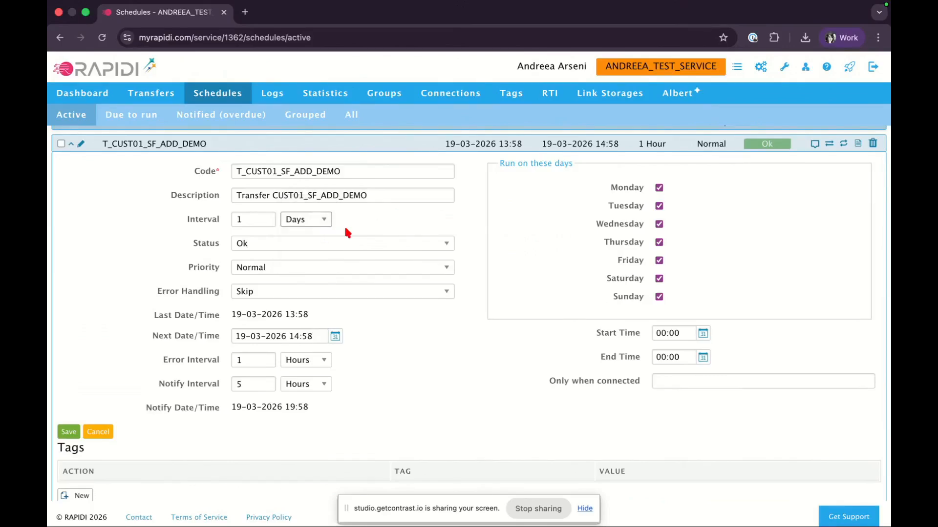
{"action": "left_click", "coordinate": [297, 267]}
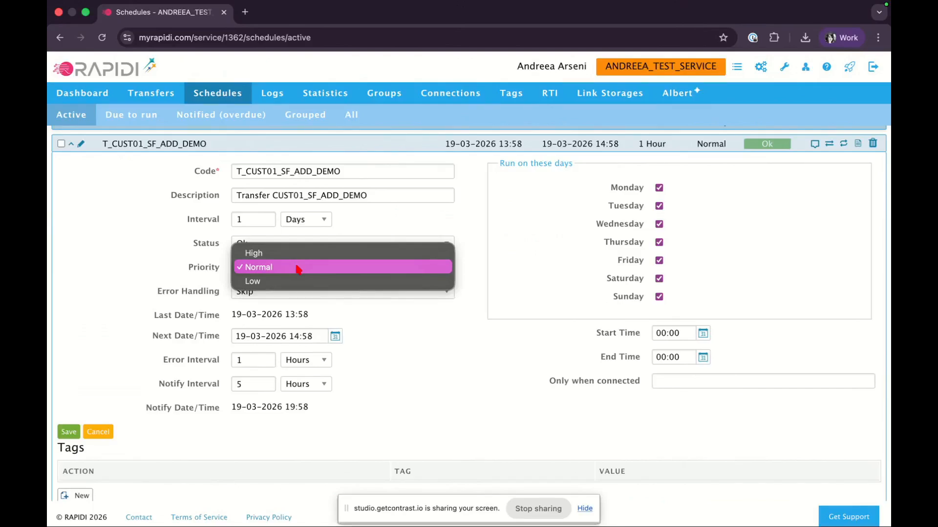
{"action": "left_click", "coordinate": [293, 253]}
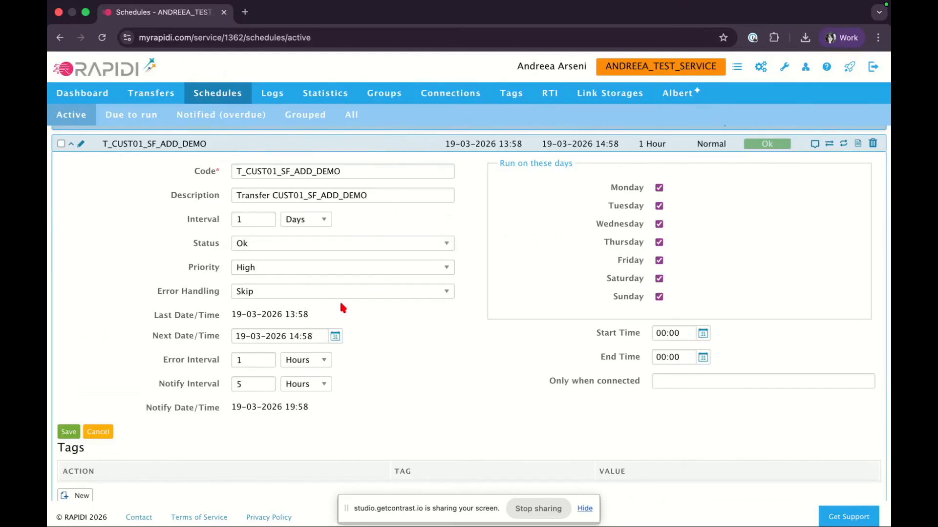
- Review the schedule's error handling options and its last run date and time
{"action": "left_click", "coordinate": [331, 295]}
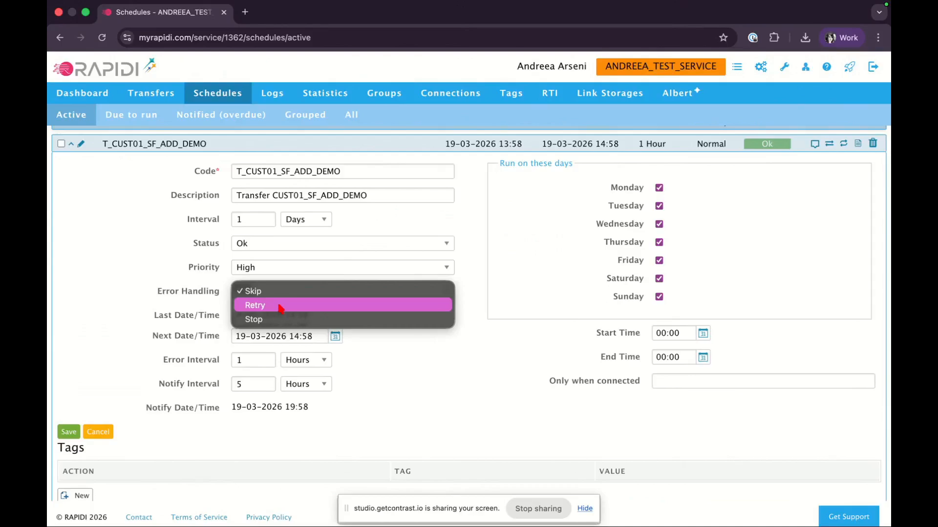
{"action": "left_click", "coordinate": [371, 329]}
{"action": "left_click", "coordinate": [371, 318]}
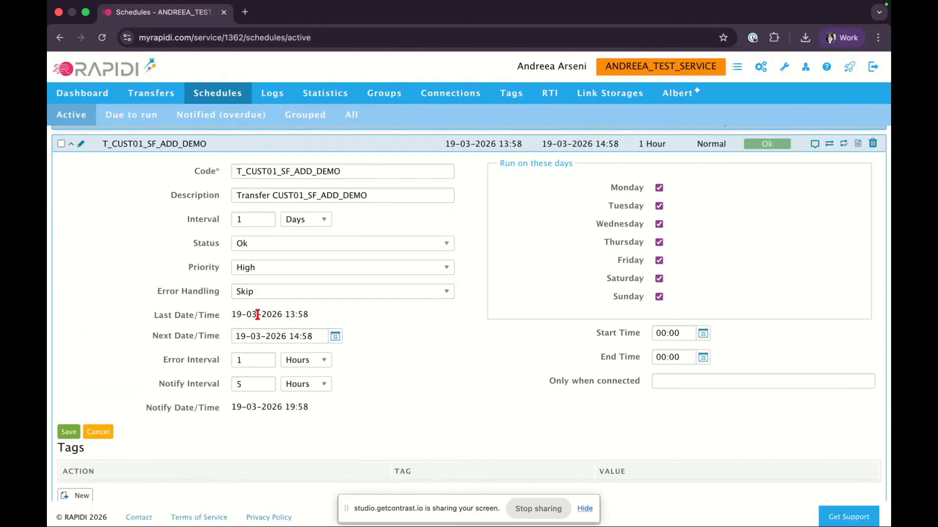
{"action": "left_click_drag", "start_coordinate": [233, 314], "coordinate": [321, 317]}
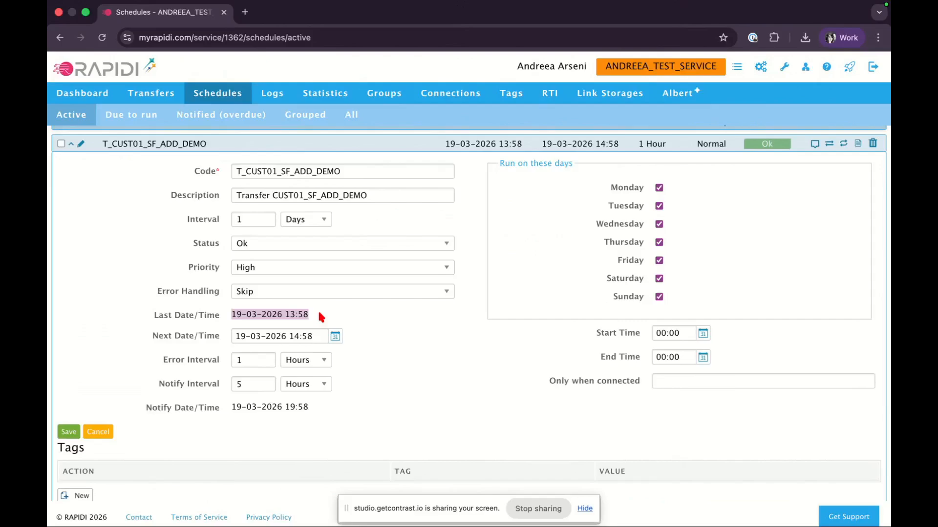
{"action": "left_click", "coordinate": [291, 312]}
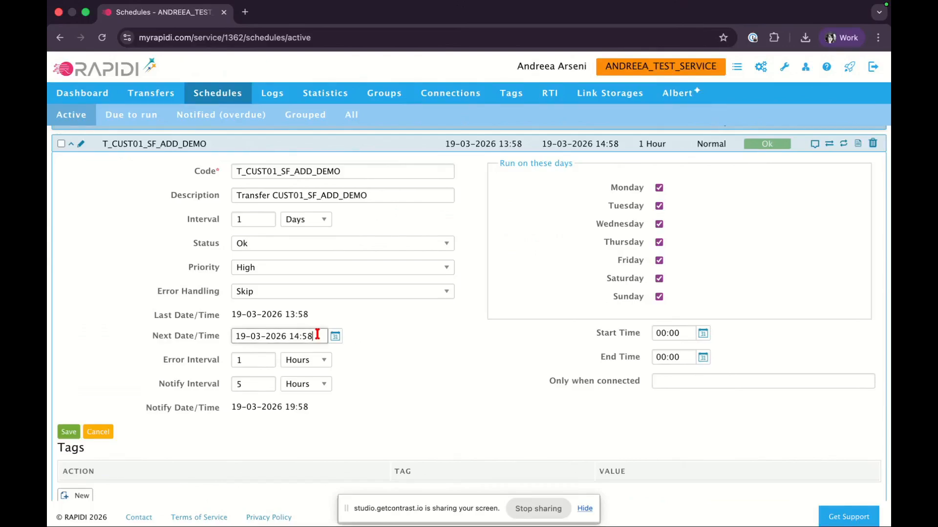
{"action": "left_click", "coordinate": [336, 336]}
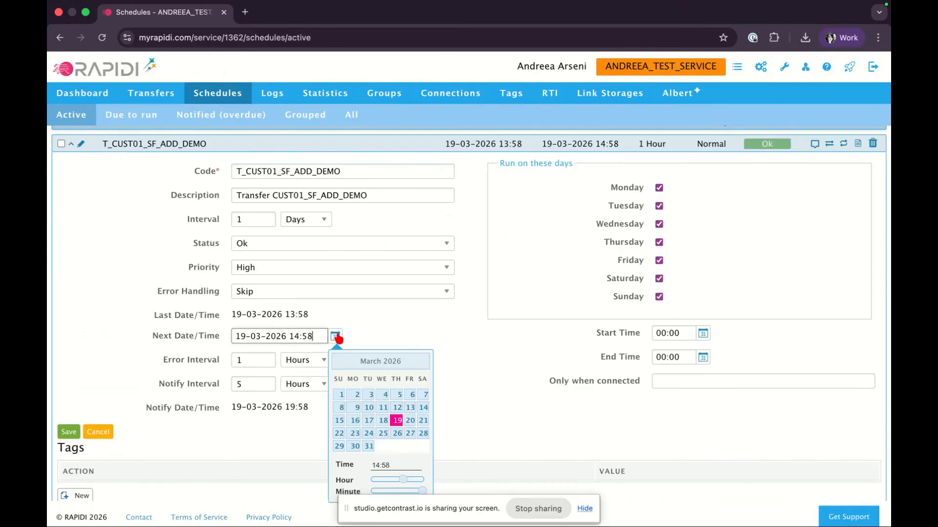
{"action": "left_click", "coordinate": [411, 420]}
{"action": "left_click", "coordinate": [469, 362]}
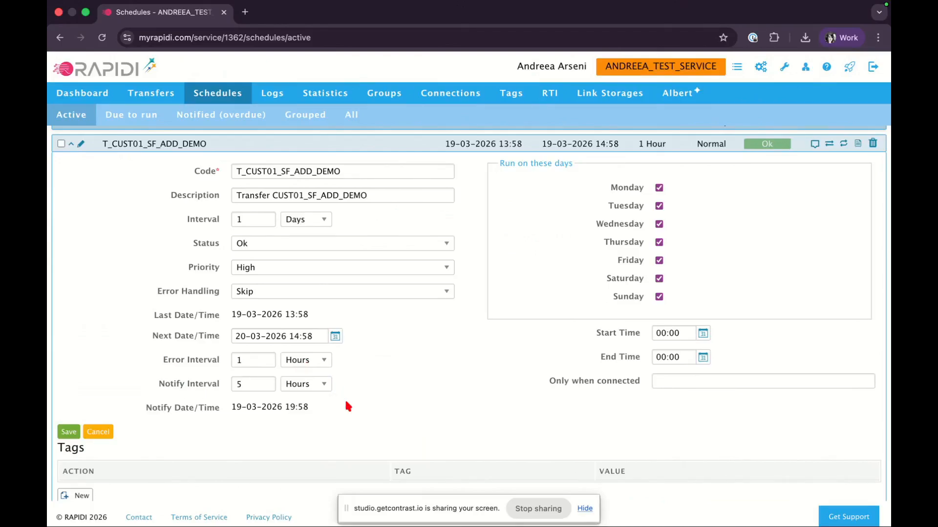
{"action": "left_click_drag", "start_coordinate": [257, 385], "coordinate": [232, 385]}
{"action": "type", "text": "1"}
{"action": "left_click", "coordinate": [322, 387]}
{"action": "left_click", "coordinate": [312, 399]}
{"action": "left_click_drag", "start_coordinate": [230, 408], "coordinate": [319, 412]}
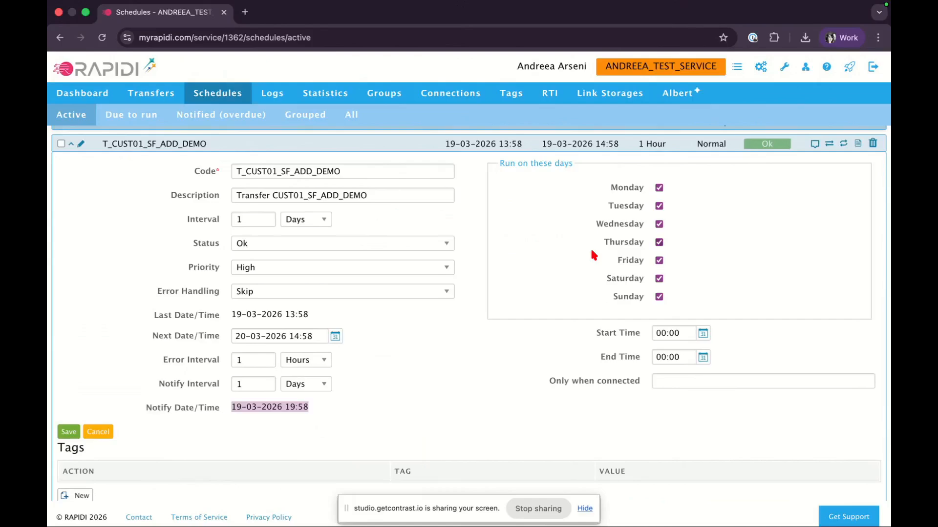
{"action": "left_click", "coordinate": [544, 227]}
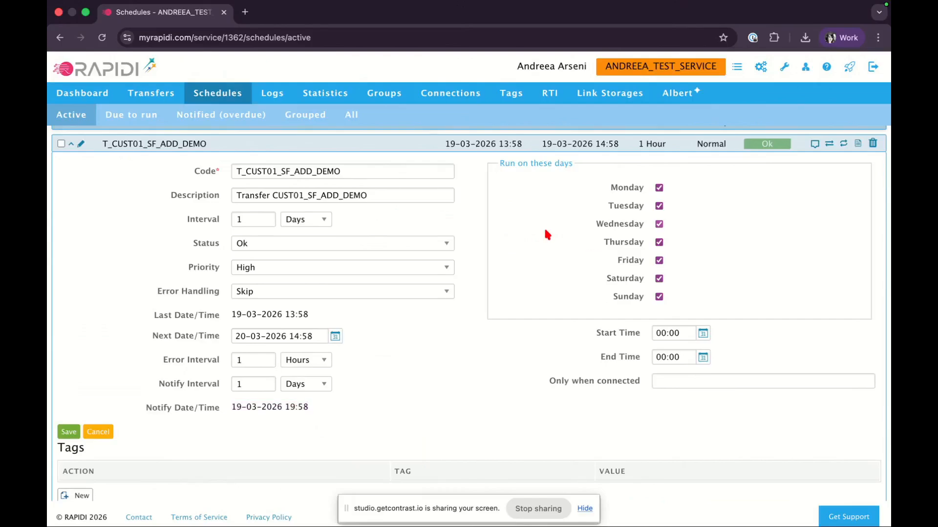
- Exclude Saturday and Sunday from the days on which the schedule runs
{"action": "left_click", "coordinate": [659, 224]}
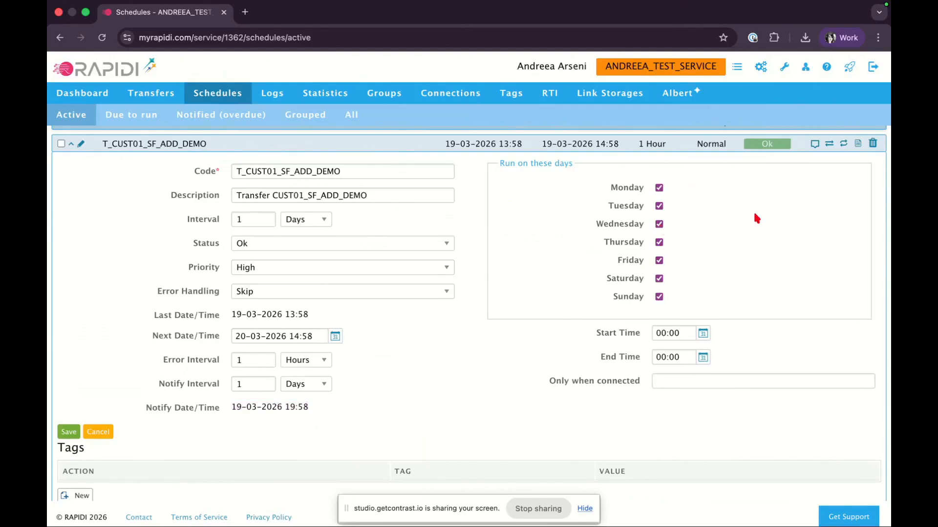
{"action": "left_click", "coordinate": [659, 297]}
{"action": "left_click", "coordinate": [658, 279]}
- Set the schedule's start time to 08:00 and end time to 15:00, save it and collapse its details
{"action": "left_click", "coordinate": [703, 334]}
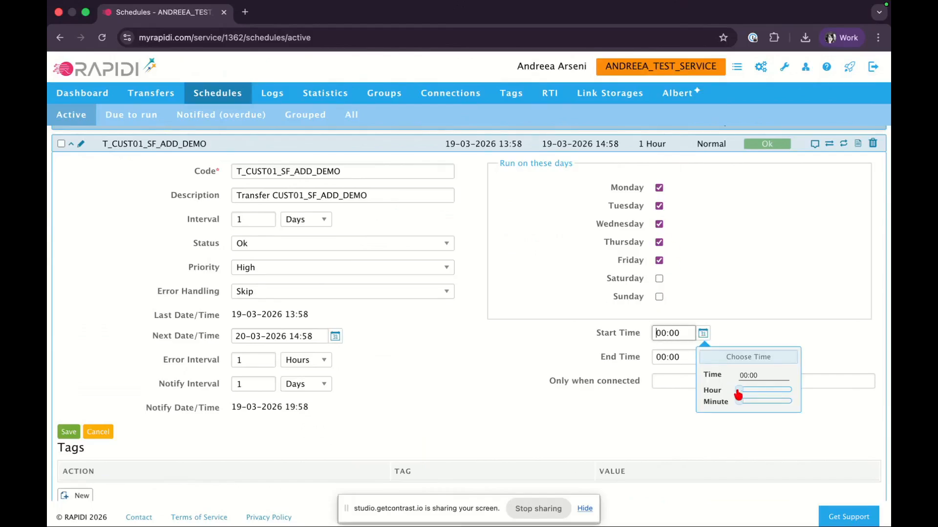
{"action": "left_click_drag", "start_coordinate": [738, 390], "coordinate": [761, 395]}
{"action": "left_click", "coordinate": [623, 403]}
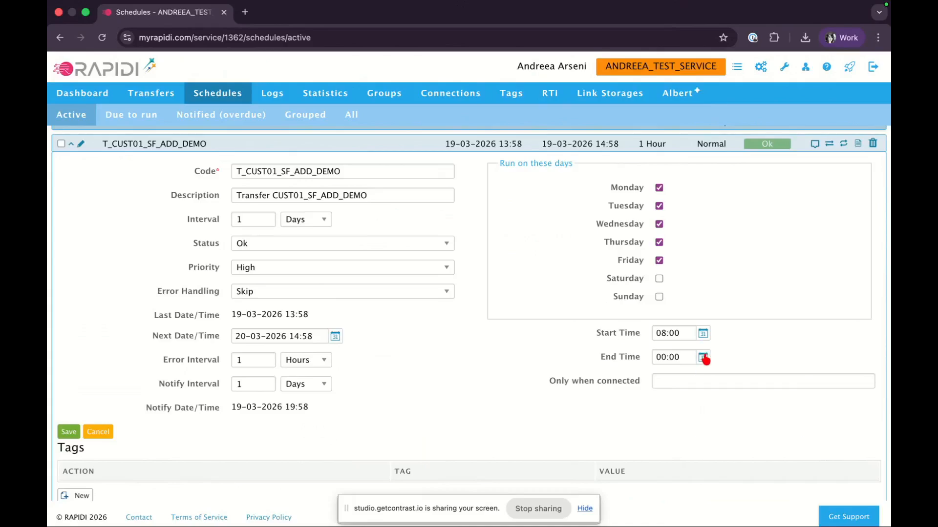
{"action": "left_click", "coordinate": [704, 359]}
{"action": "left_click_drag", "start_coordinate": [742, 417], "coordinate": [776, 416]}
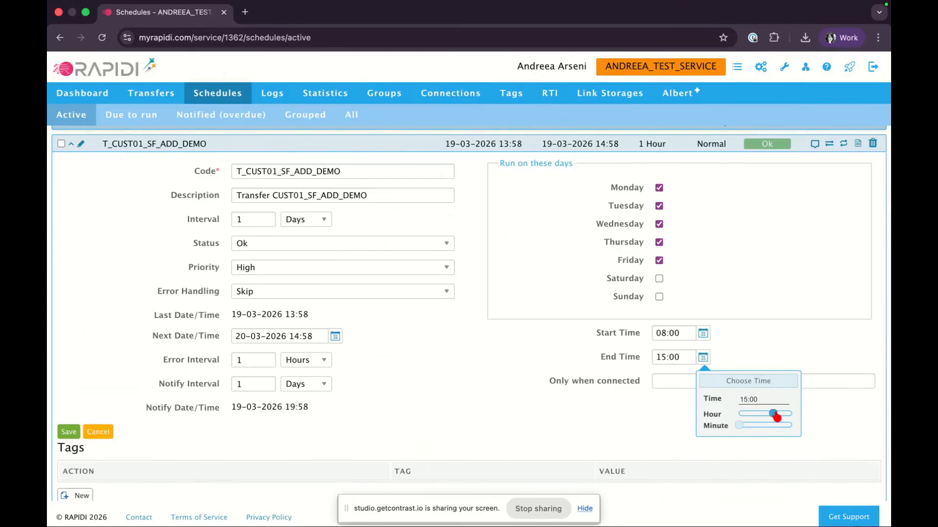
{"action": "left_click", "coordinate": [593, 411]}
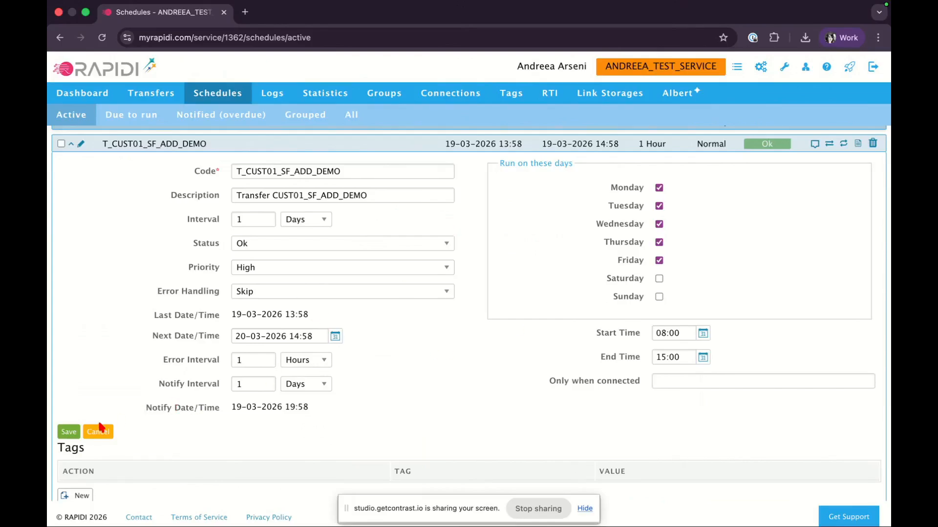
{"action": "left_click", "coordinate": [66, 431]}
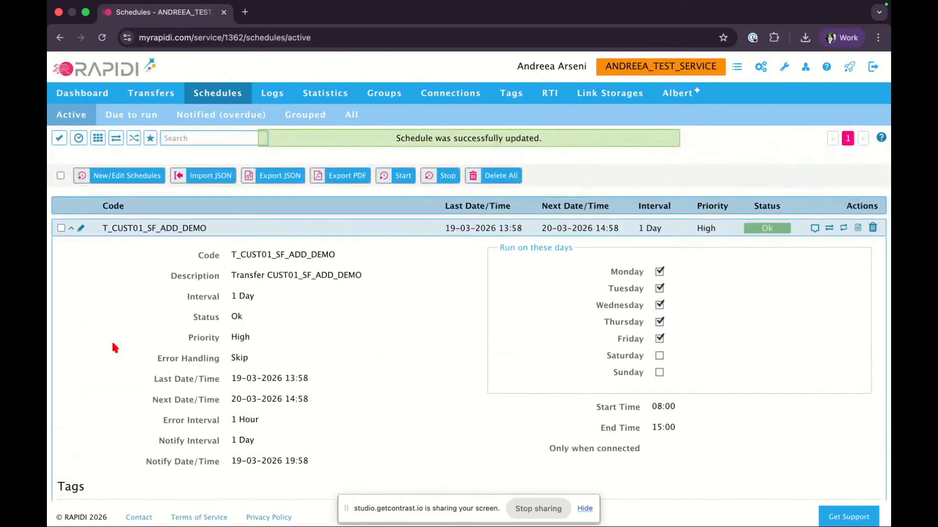
{"action": "left_click", "coordinate": [70, 229]}
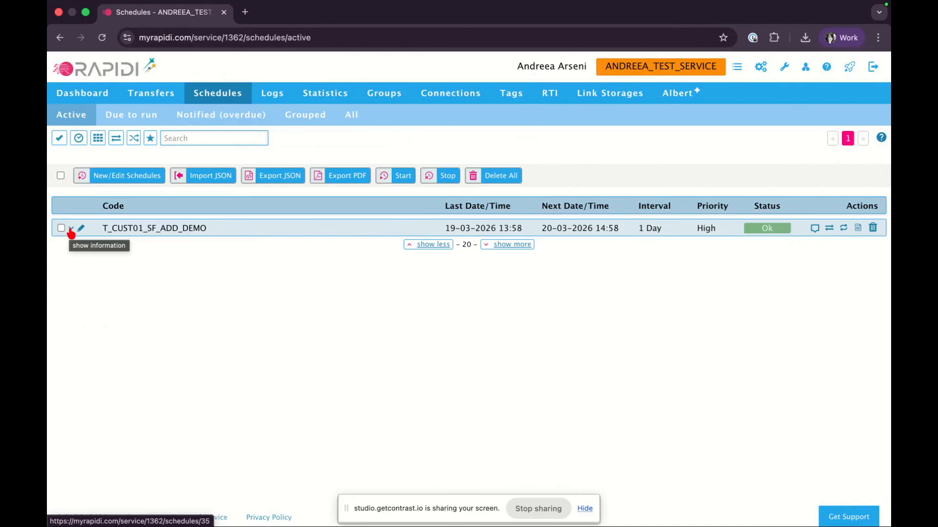
- Open the setup form for a new schedule and review the available tags and transfers
{"action": "left_click", "coordinate": [117, 179]}
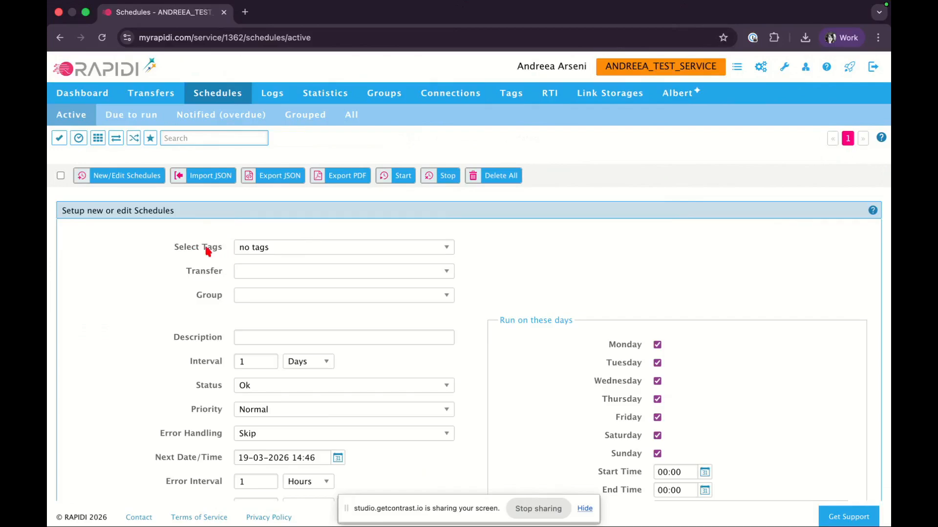
{"action": "double_click", "coordinate": [210, 274]}
{"action": "double_click", "coordinate": [210, 296]}
{"action": "left_click", "coordinate": [295, 248]}
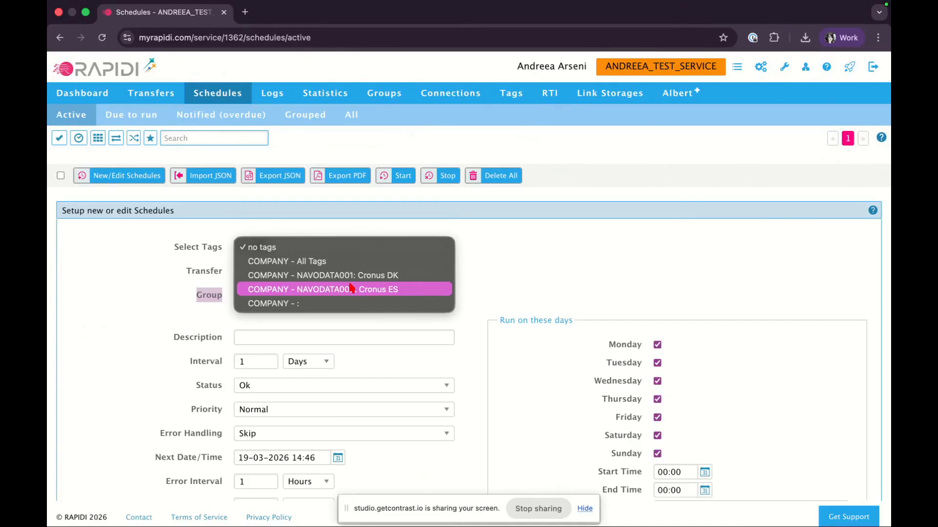
{"action": "left_click", "coordinate": [198, 312]}
{"action": "left_click", "coordinate": [293, 273]}
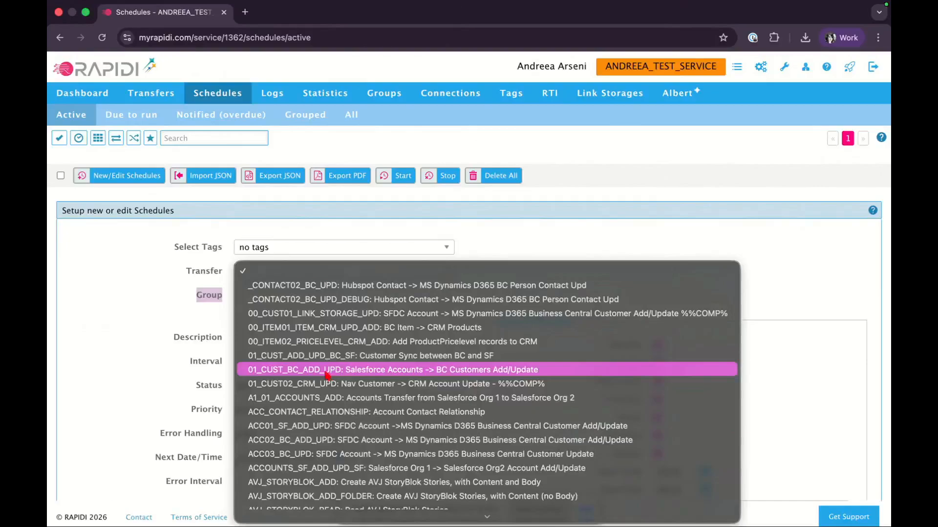
{"action": "left_click", "coordinate": [207, 304]}
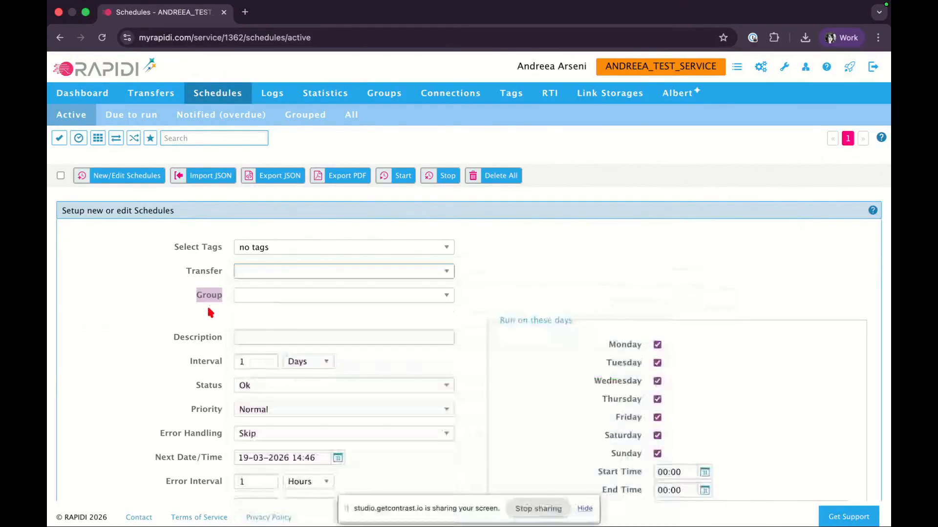
- Assign the new schedule the group CONTACT: Contact transfers and the tag COMPANY - NAVODATA001: Cronus DK
{"action": "left_click", "coordinate": [280, 294]}
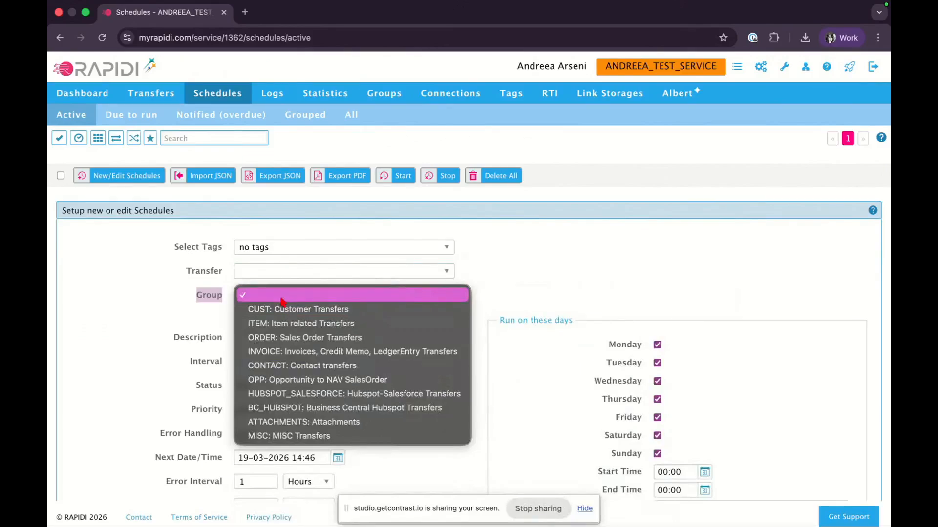
{"action": "left_click", "coordinate": [296, 365]}
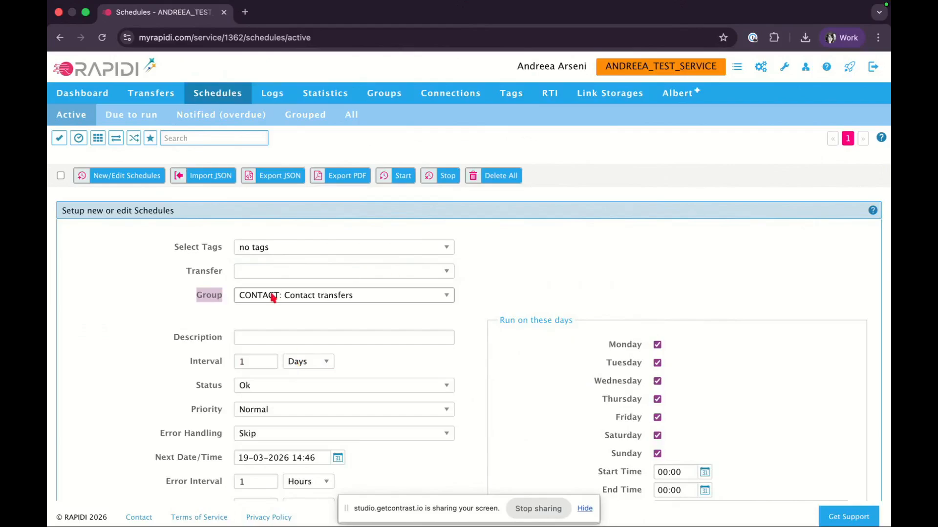
{"action": "left_click", "coordinate": [271, 248]}
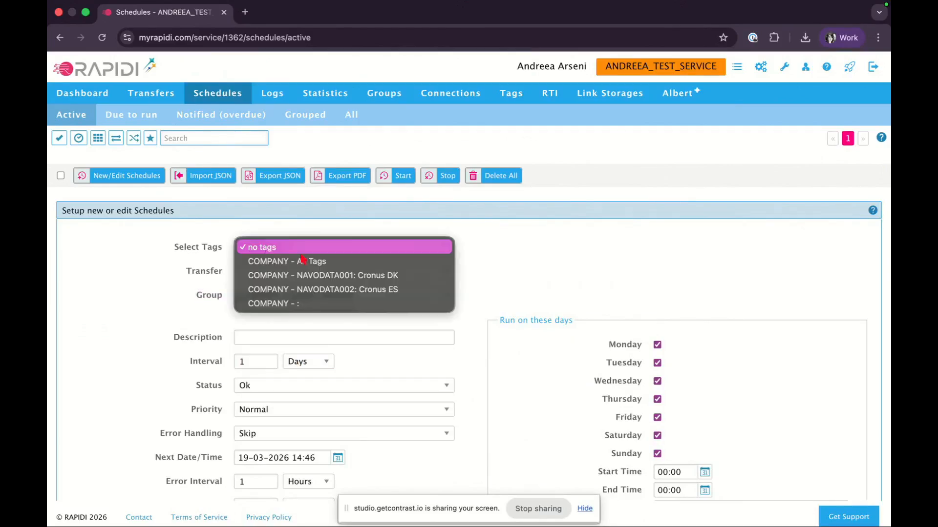
{"action": "left_click", "coordinate": [325, 275]}
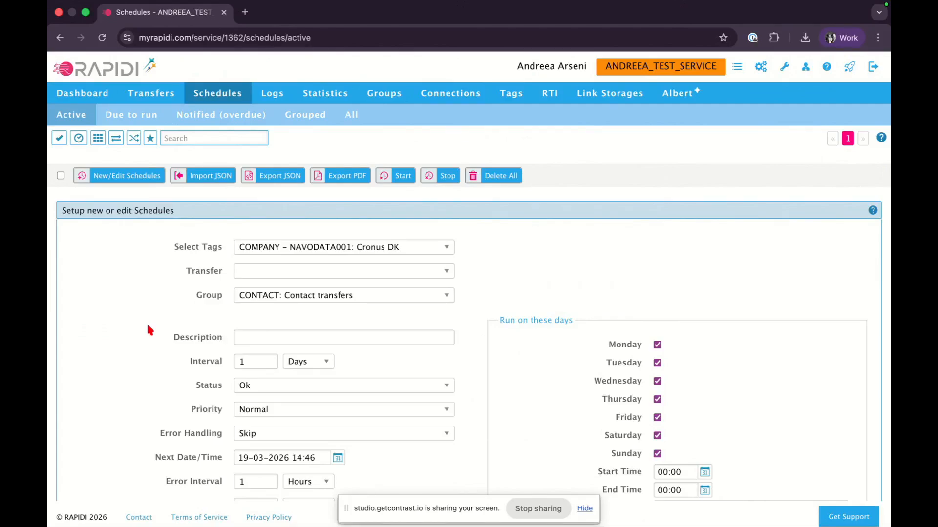
- Review the new schedule's description field and the interval unit options, keeping Days
{"action": "scroll", "coordinate": [150, 331], "scroll_direction": "down", "scroll_amount": 2}
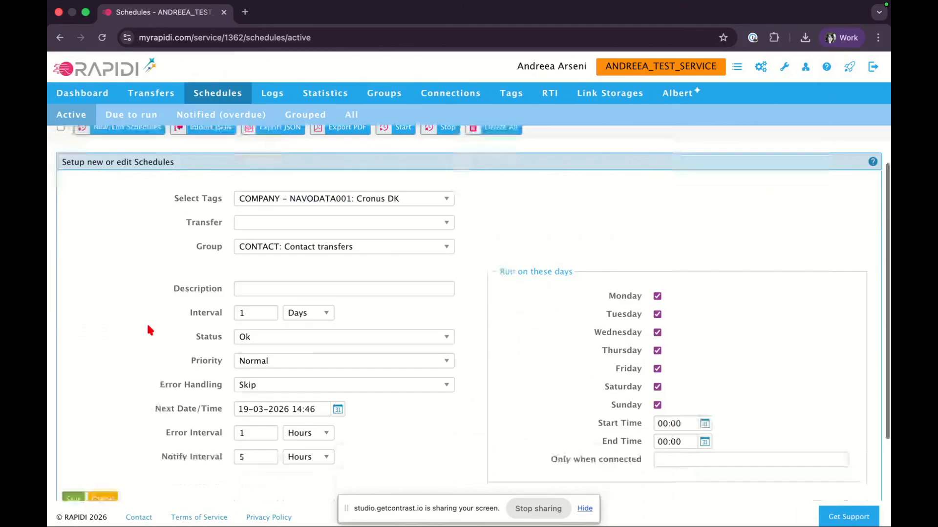
{"action": "left_click", "coordinate": [252, 287]}
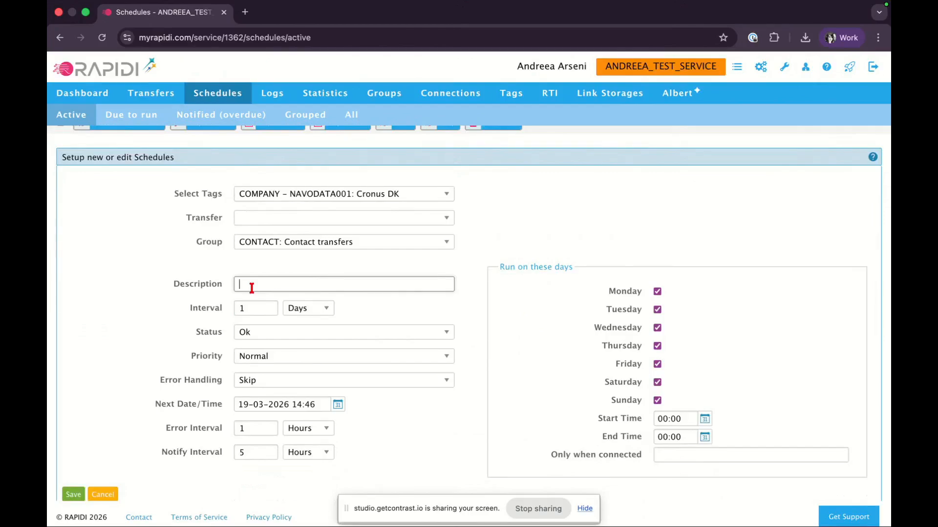
{"action": "left_click", "coordinate": [369, 301]}
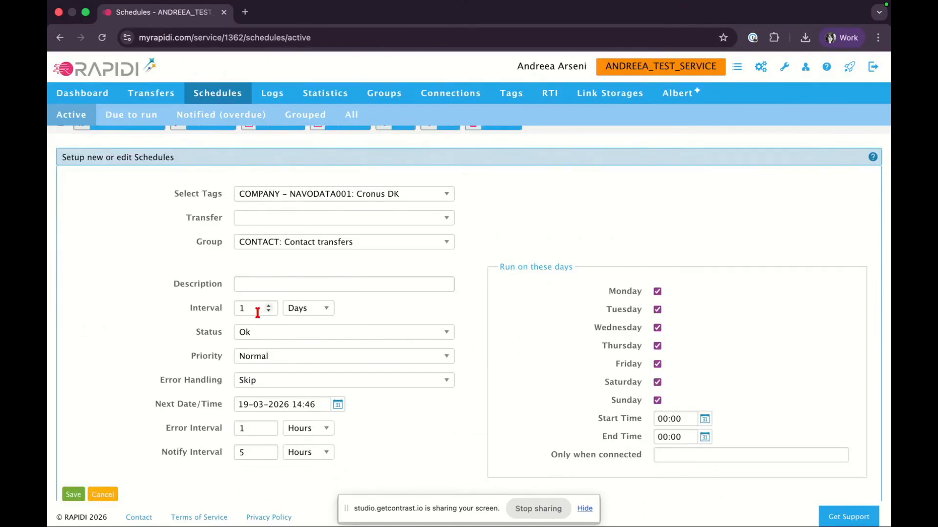
{"action": "left_click", "coordinate": [322, 309]}
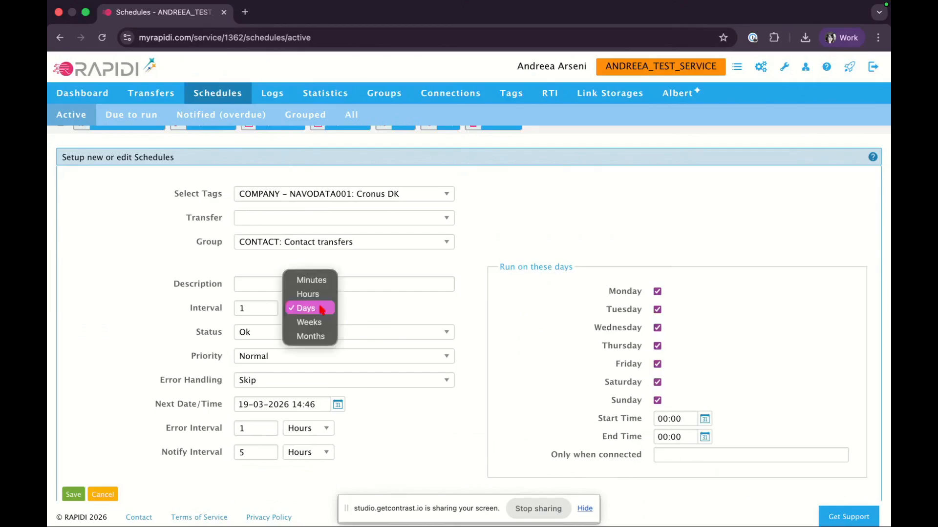
{"action": "left_click", "coordinate": [322, 310]}
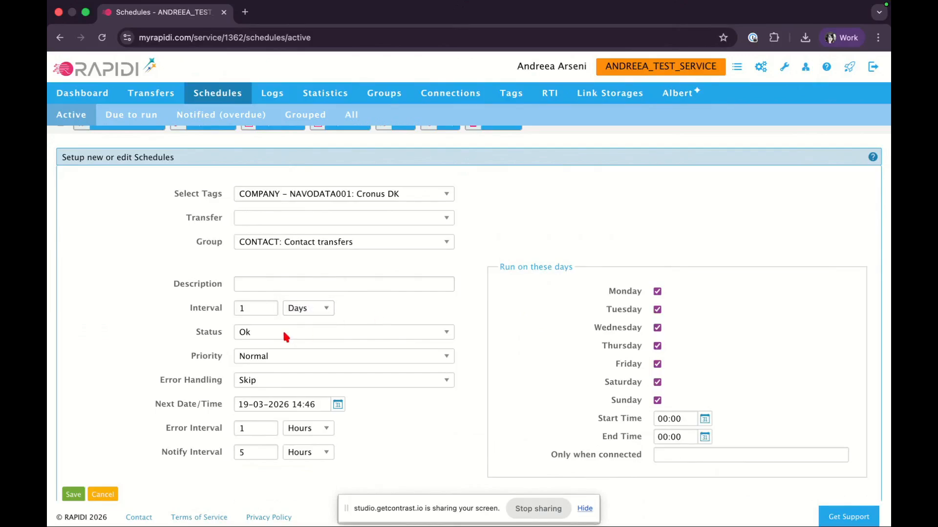
- Review the new schedule's status, priority and error handling options, keeping Ok, Normal and Skip
{"action": "left_click", "coordinate": [259, 332]}
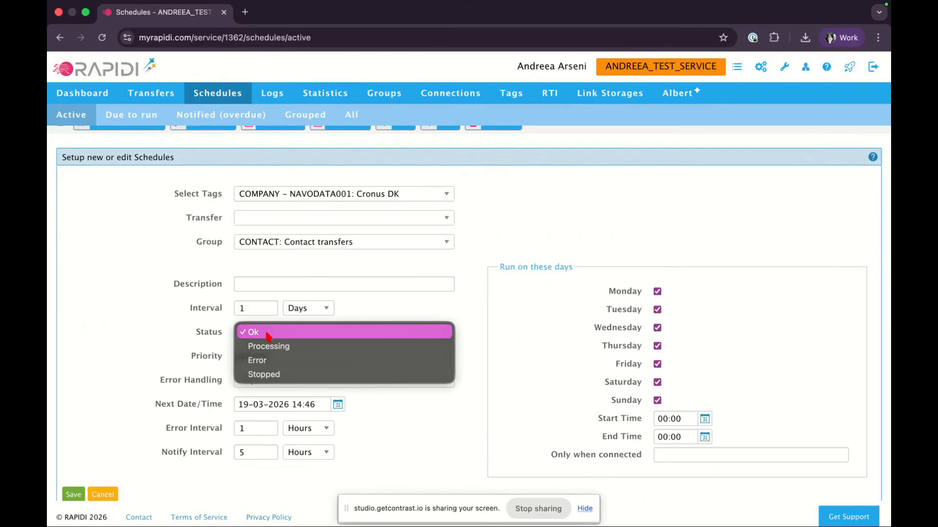
{"action": "left_click", "coordinate": [265, 336]}
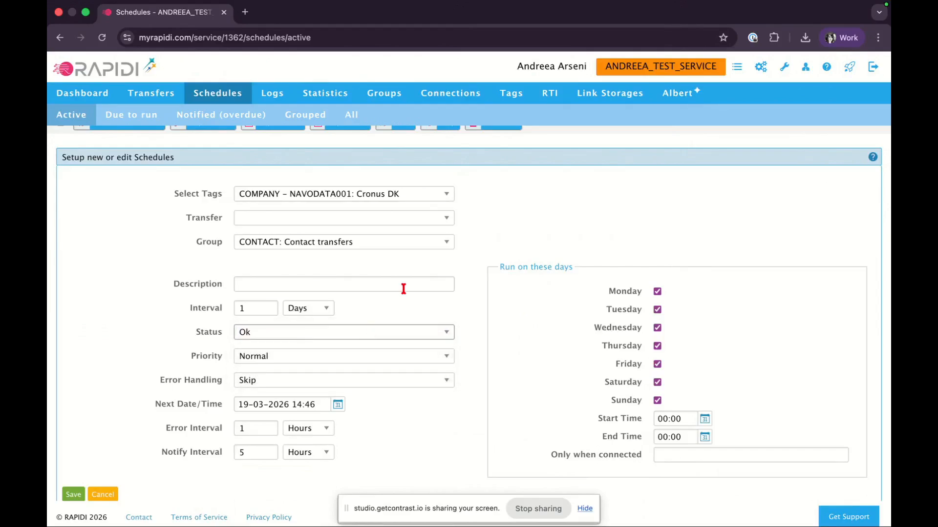
{"action": "left_click", "coordinate": [314, 332]}
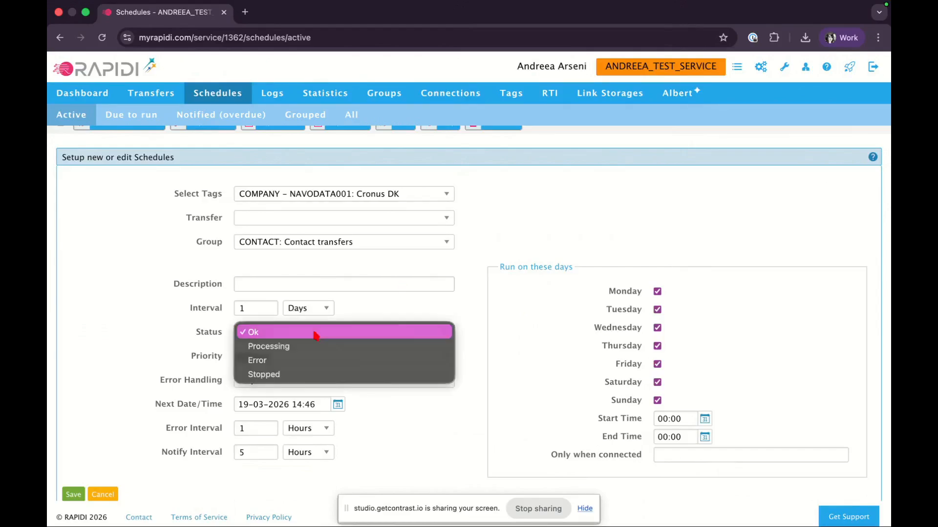
{"action": "left_click", "coordinate": [377, 297]}
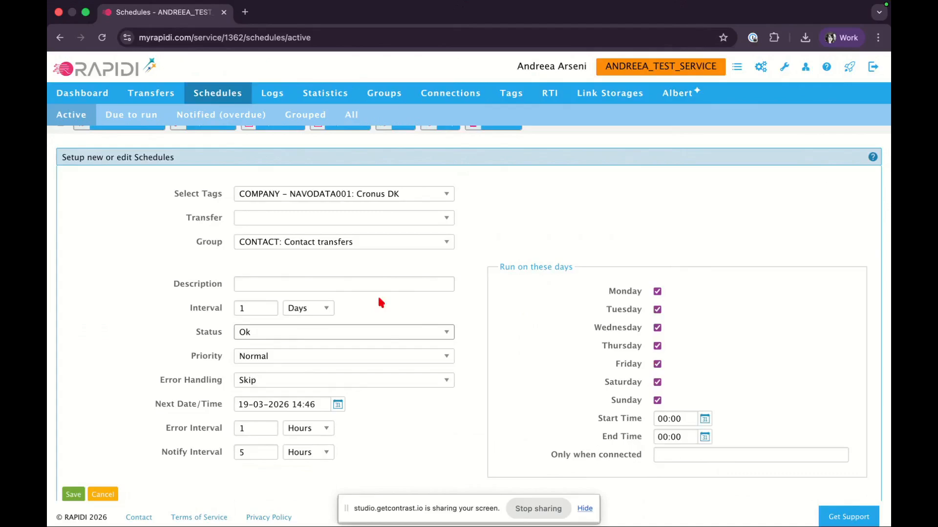
{"action": "left_click", "coordinate": [286, 355]}
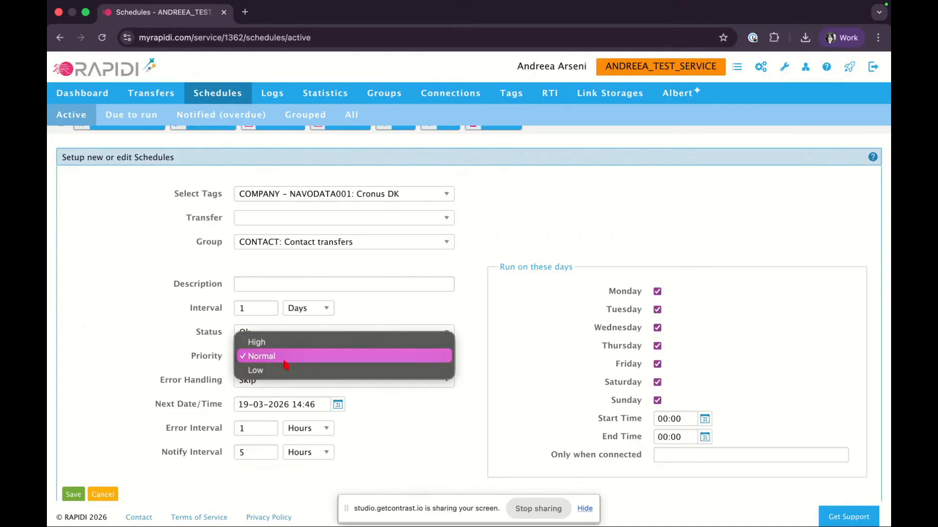
{"action": "left_click", "coordinate": [285, 358]}
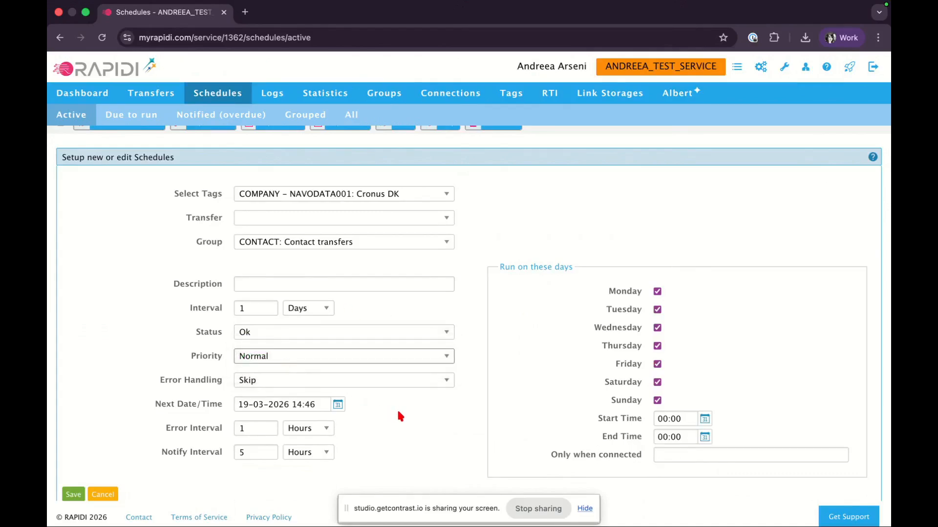
{"action": "left_click", "coordinate": [344, 386]}
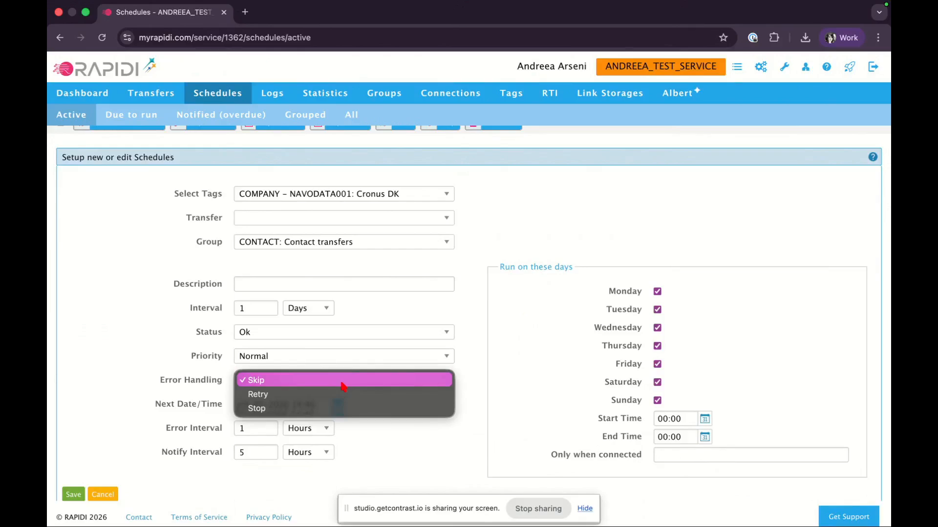
{"action": "left_click", "coordinate": [288, 381]}
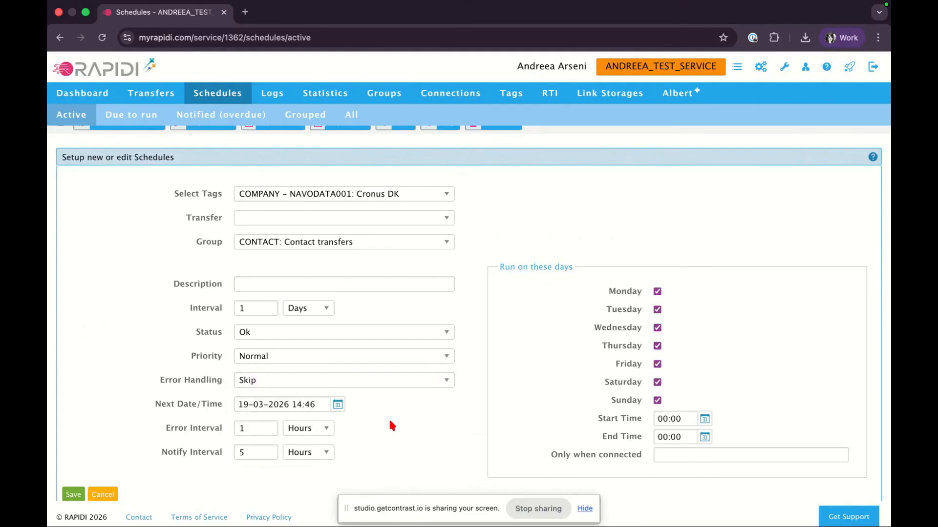
{"action": "scroll", "coordinate": [390, 424], "scroll_direction": "down", "scroll_amount": 2}
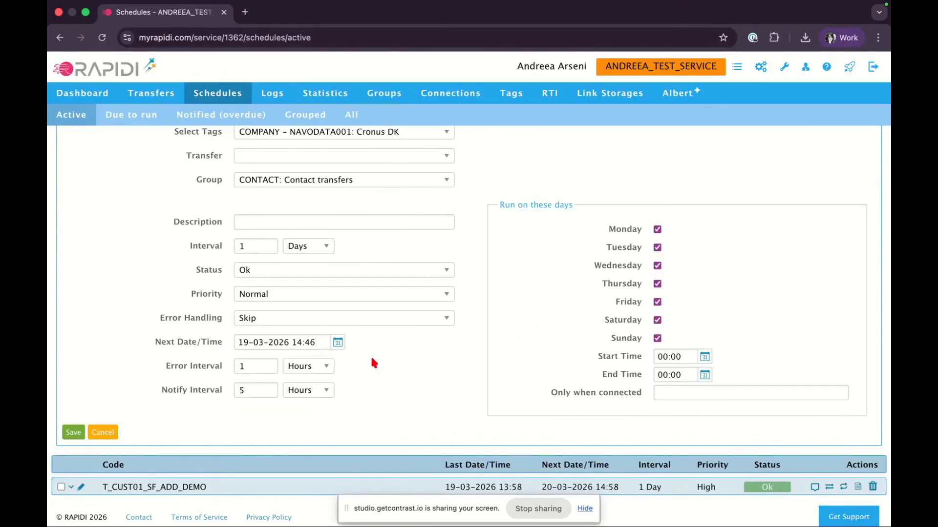
{"action": "left_click", "coordinate": [338, 343]}
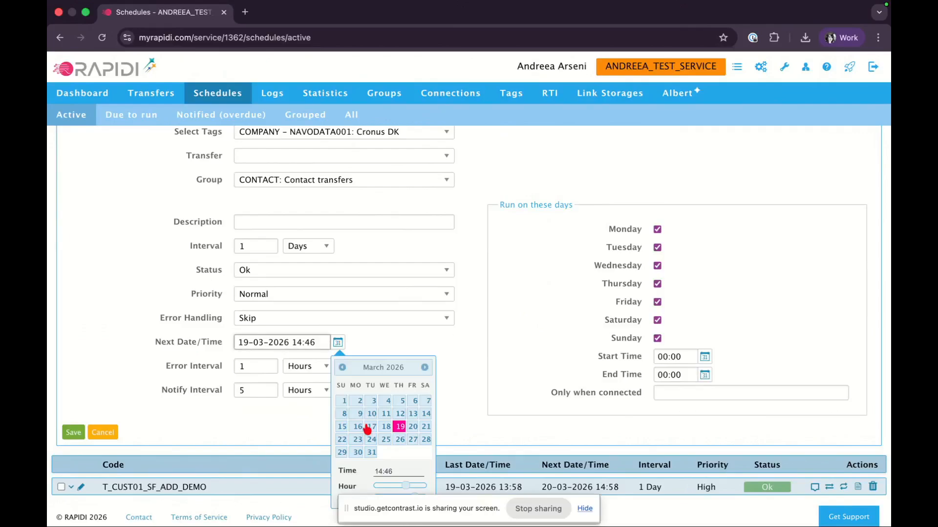
{"action": "left_click", "coordinate": [414, 429]}
{"action": "left_click", "coordinate": [302, 342]}
{"action": "key", "text": "BackSpace"}
{"action": "type", "text": "5"}
{"action": "left_click", "coordinate": [415, 342]}
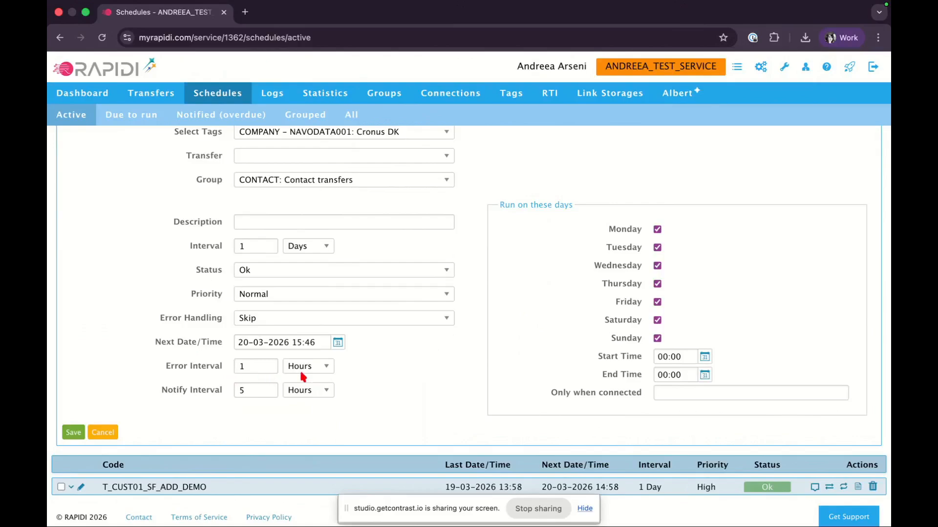
- Change the error interval unit to Days and set the notify interval to 1 day
{"action": "left_click", "coordinate": [313, 370]}
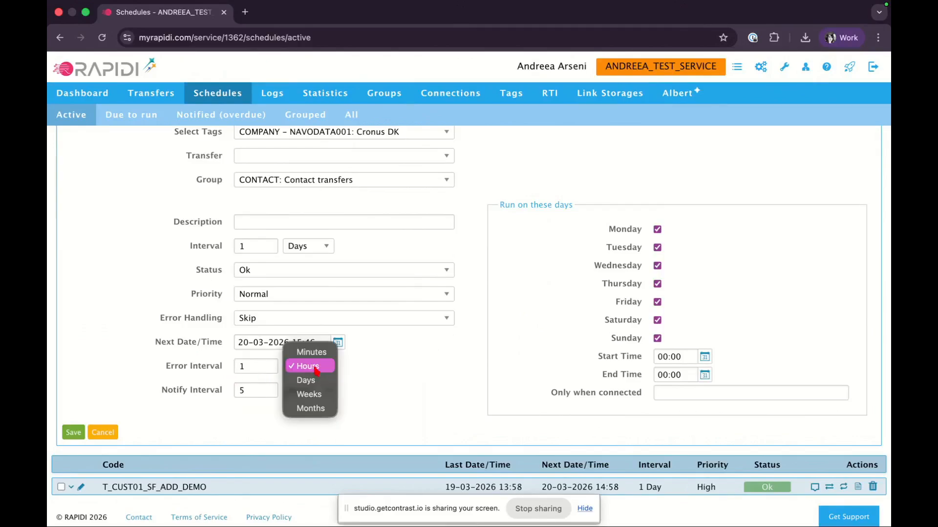
{"action": "left_click", "coordinate": [319, 380]}
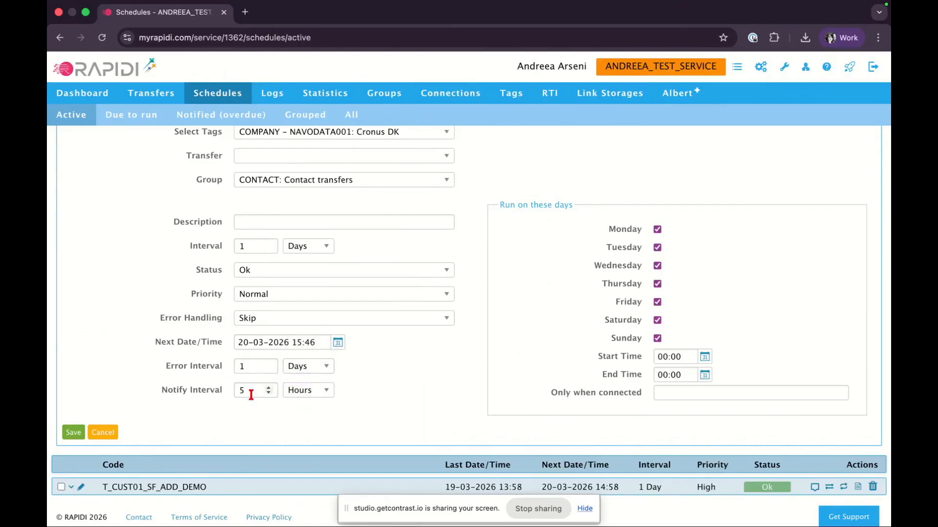
{"action": "left_click", "coordinate": [304, 392]}
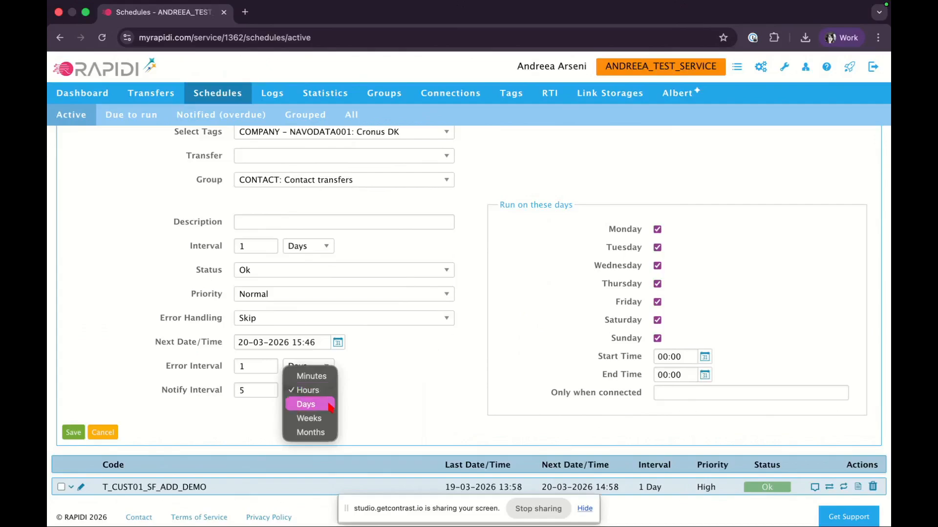
{"action": "left_click", "coordinate": [306, 404]}
{"action": "left_click", "coordinate": [251, 388]}
{"action": "left_click_drag", "start_coordinate": [251, 388], "coordinate": [233, 392]}
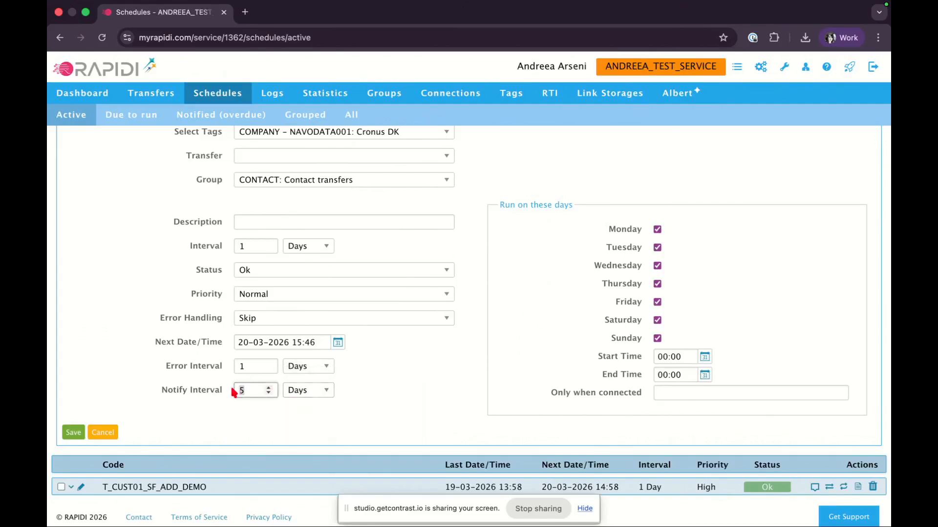
{"action": "type", "text": "1"}
- Exclude Sunday and Saturday from the new schedule's run days and save the schedule
{"action": "scroll", "coordinate": [404, 389], "scroll_direction": "up", "scroll_amount": 2}
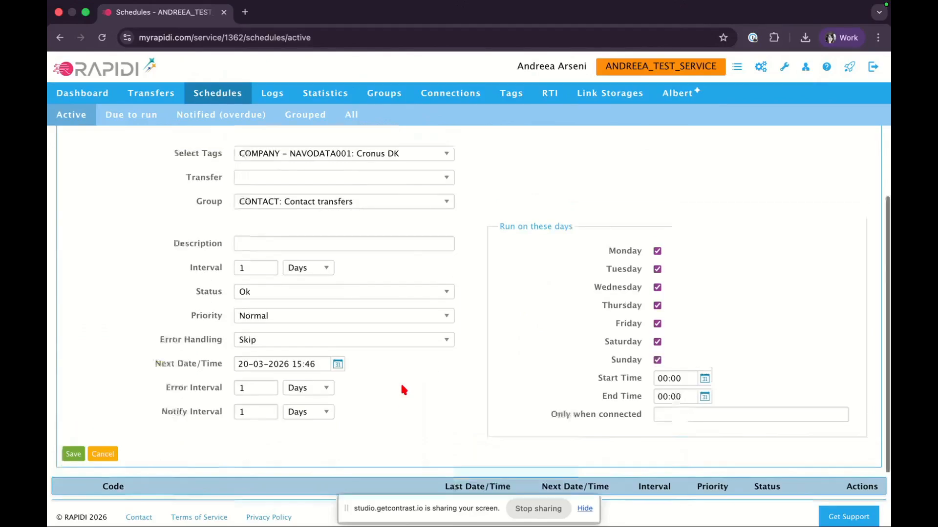
{"action": "left_click", "coordinate": [657, 375]}
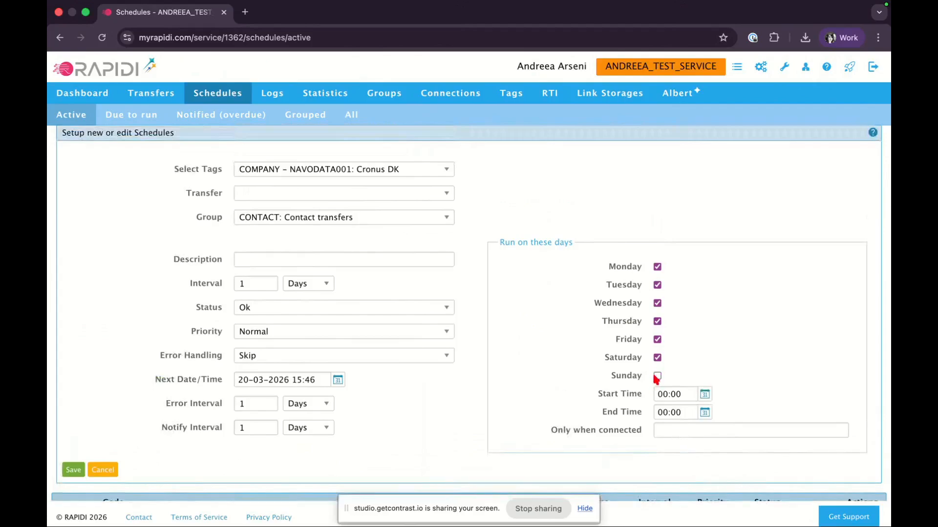
{"action": "left_click", "coordinate": [656, 358]}
{"action": "scroll", "coordinate": [775, 363], "scroll_direction": "down", "scroll_amount": 2}
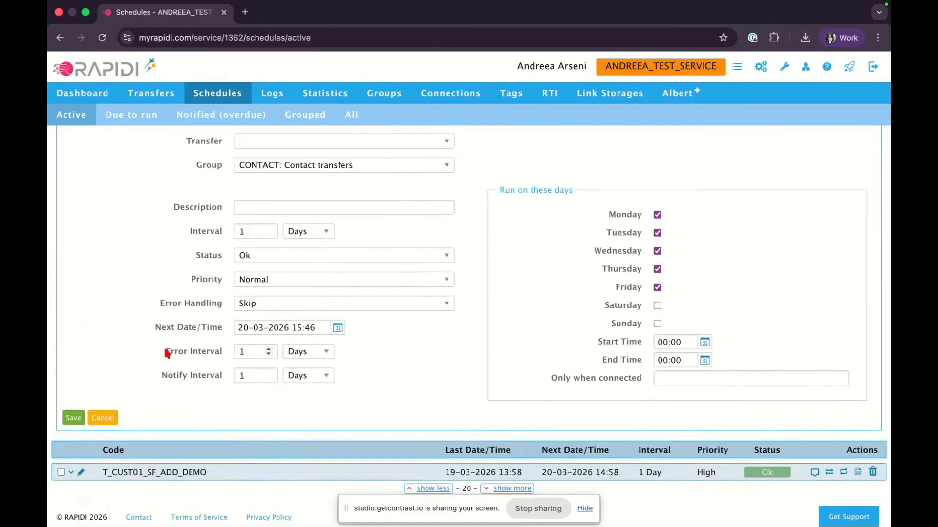
{"action": "scroll", "coordinate": [167, 352], "scroll_direction": "up", "scroll_amount": 3}
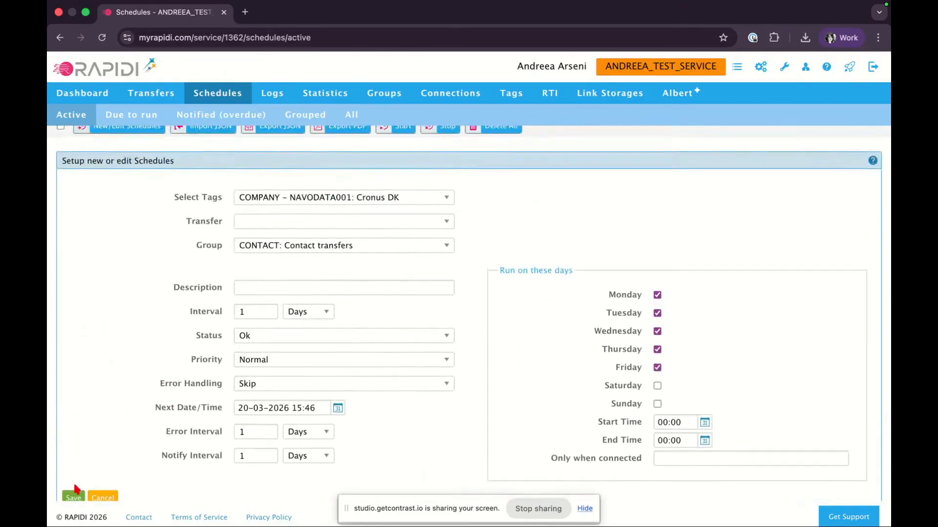
{"action": "left_click", "coordinate": [75, 492]}
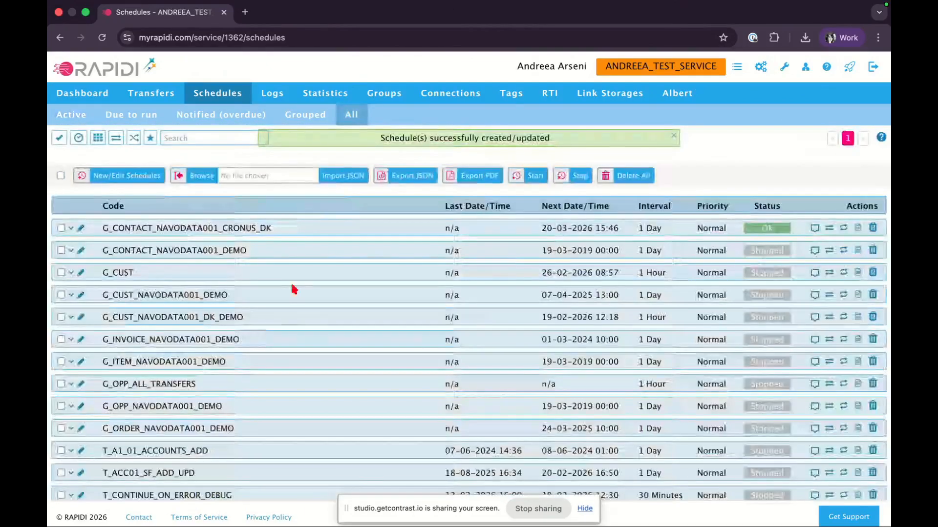
- Look over the full schedule list, switch to the active schedules and expand the details of G_CONTACT_NAVODATA001_CRONUS_DK
{"action": "scroll", "coordinate": [293, 286], "scroll_direction": "down", "scroll_amount": 4}
{"action": "scroll", "coordinate": [293, 286], "scroll_direction": "up", "scroll_amount": 4}
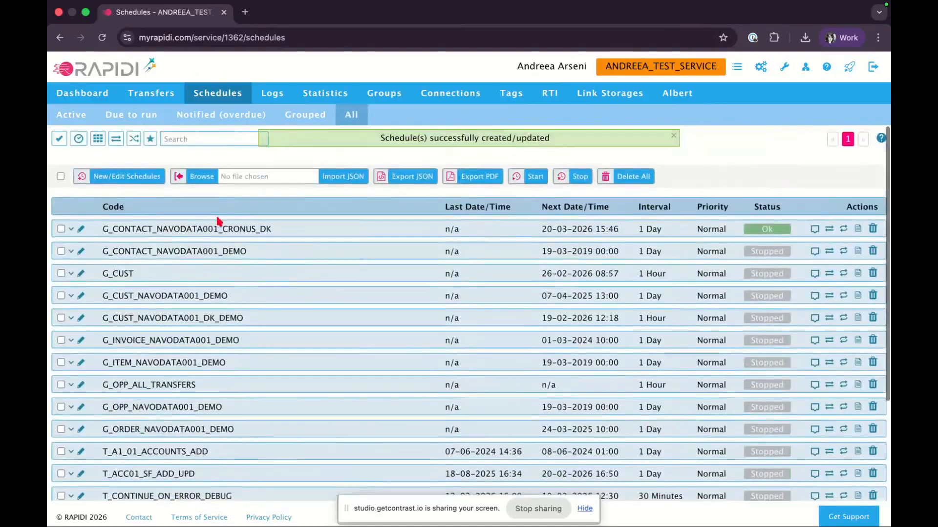
{"action": "left_click", "coordinate": [72, 115]}
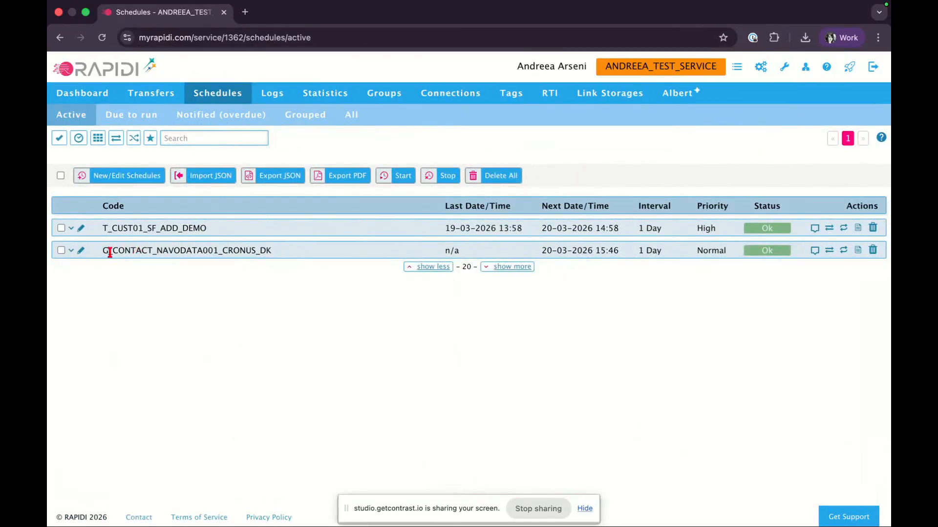
{"action": "left_click_drag", "start_coordinate": [101, 252], "coordinate": [223, 253]}
{"action": "left_click", "coordinate": [211, 252]}
{"action": "left_click", "coordinate": [71, 251]}
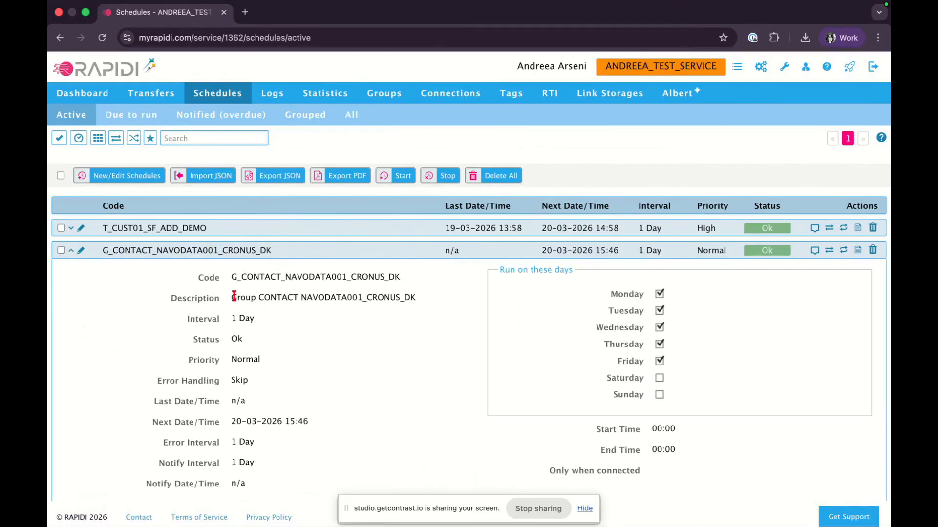
- Examine the description and code of the contact group schedule, including the group, company and tag parts of its name
{"action": "left_click_drag", "start_coordinate": [236, 298], "coordinate": [416, 299]}
{"action": "left_click", "coordinate": [380, 298]}
{"action": "left_click_drag", "start_coordinate": [234, 279], "coordinate": [416, 283]}
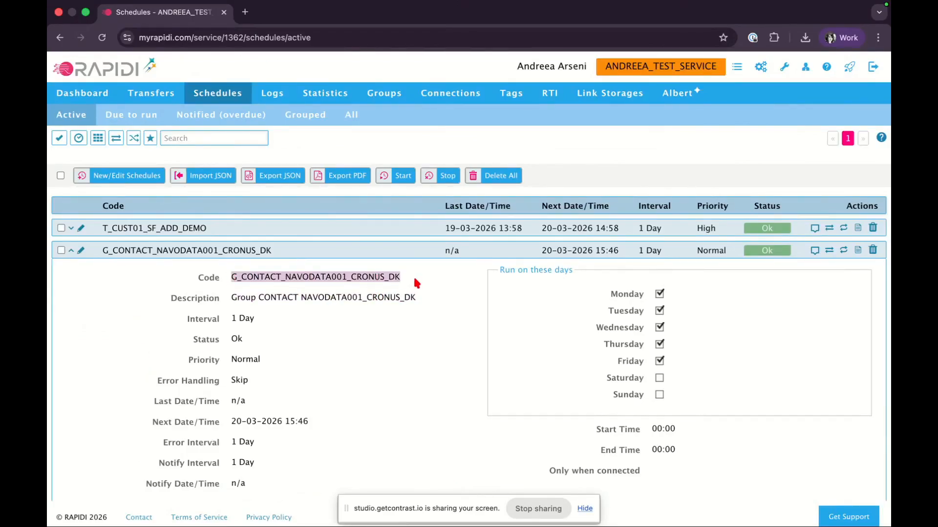
{"action": "left_click_drag", "start_coordinate": [107, 248], "coordinate": [97, 252]}
{"action": "left_click", "coordinate": [118, 250]}
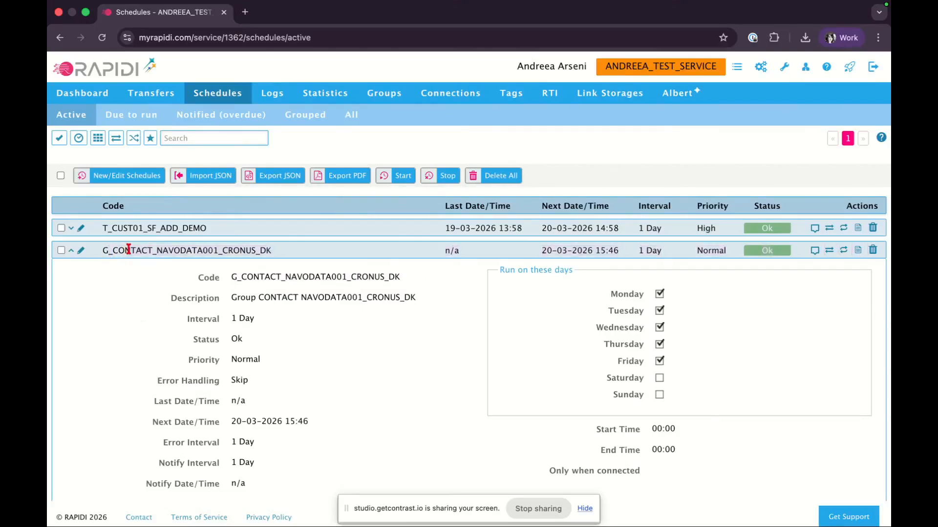
{"action": "double_click", "coordinate": [129, 249]}
{"action": "left_click", "coordinate": [181, 251]}
{"action": "double_click", "coordinate": [183, 250]}
{"action": "left_click", "coordinate": [244, 252]}
{"action": "left_click_drag", "start_coordinate": [226, 251], "coordinate": [276, 248]}
{"action": "left_click", "coordinate": [133, 298]}
{"action": "double_click", "coordinate": [248, 251]}
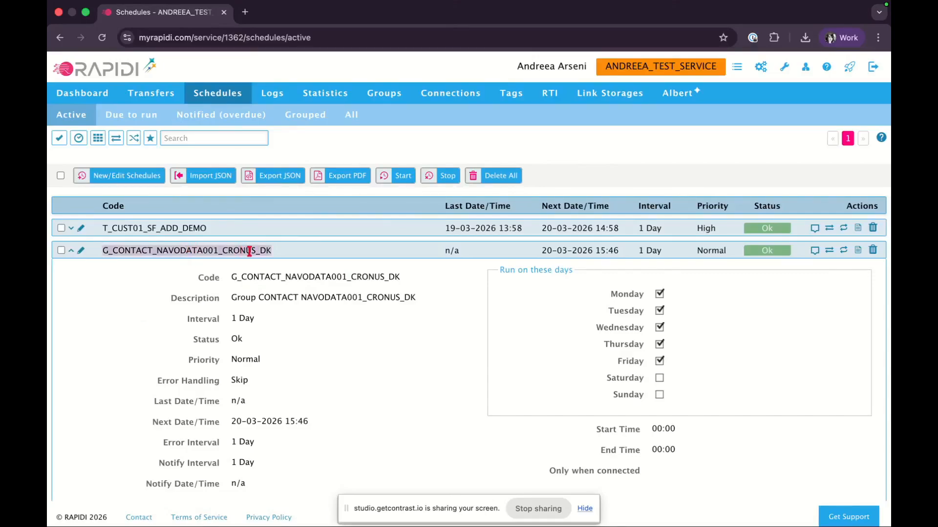
{"action": "left_click", "coordinate": [250, 251]}
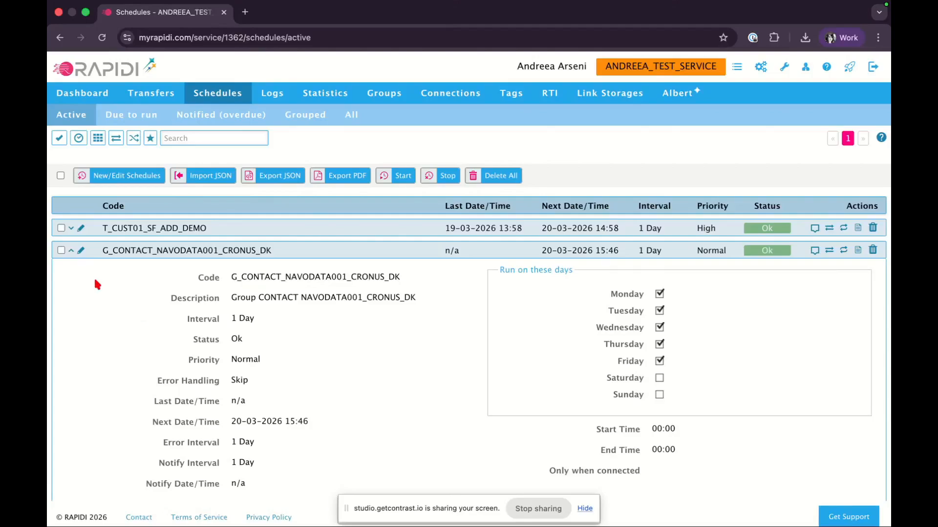
- Collapse the contact group schedule's details and check its next run date and time in the list
{"action": "left_click", "coordinate": [71, 250]}
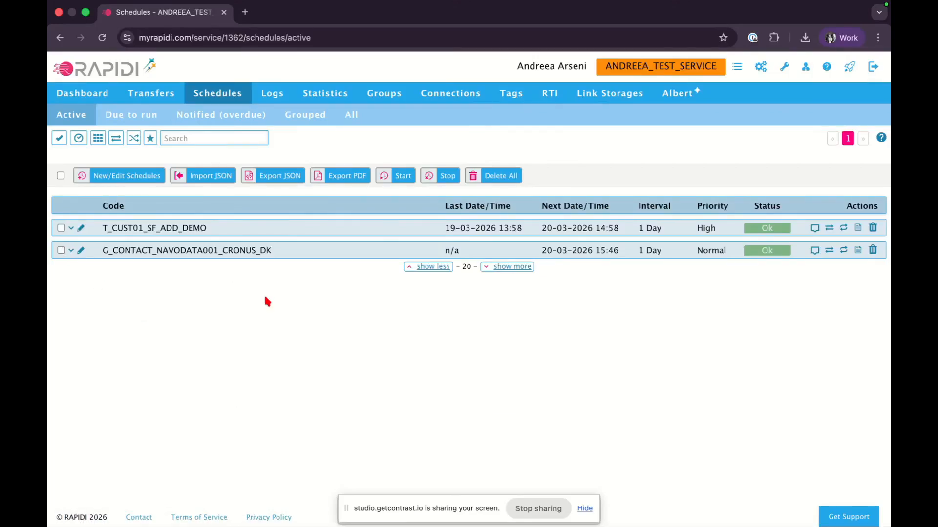
{"action": "left_click_drag", "start_coordinate": [540, 250], "coordinate": [619, 250]}
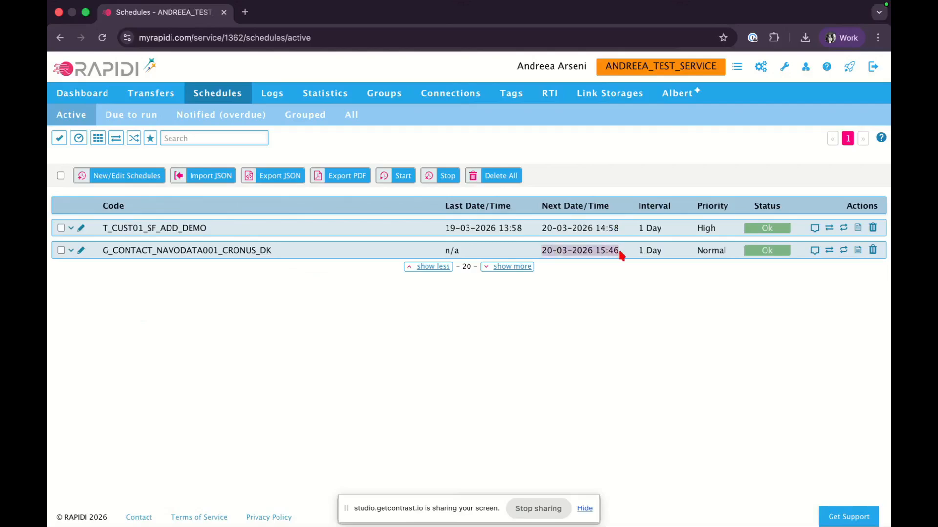
{"action": "left_click", "coordinate": [585, 308]}
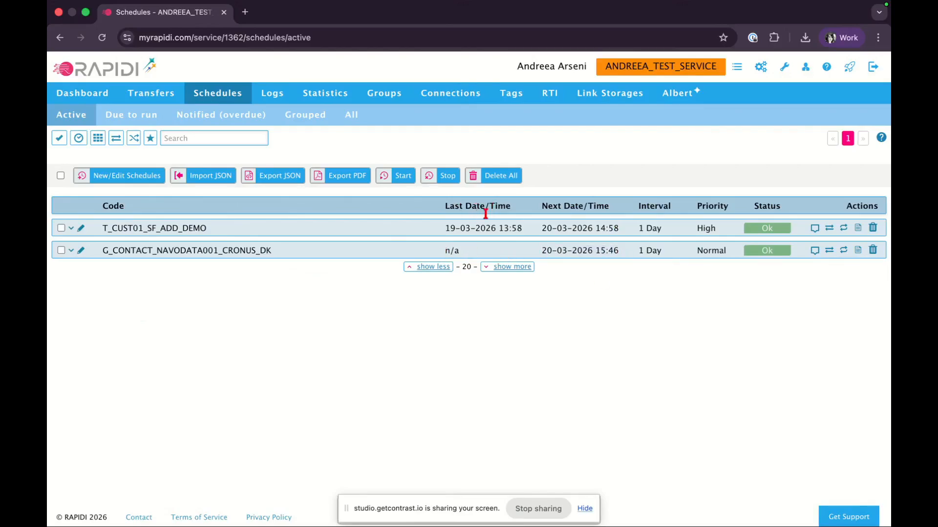
- Check the last run, next run date and time, and interval of G_CONTACT_NAVODATA001_CRONUS_DK in the active schedules list
{"action": "left_click_drag", "start_coordinate": [445, 251], "coordinate": [459, 251]}
{"action": "left_click_drag", "start_coordinate": [542, 251], "coordinate": [621, 249]}
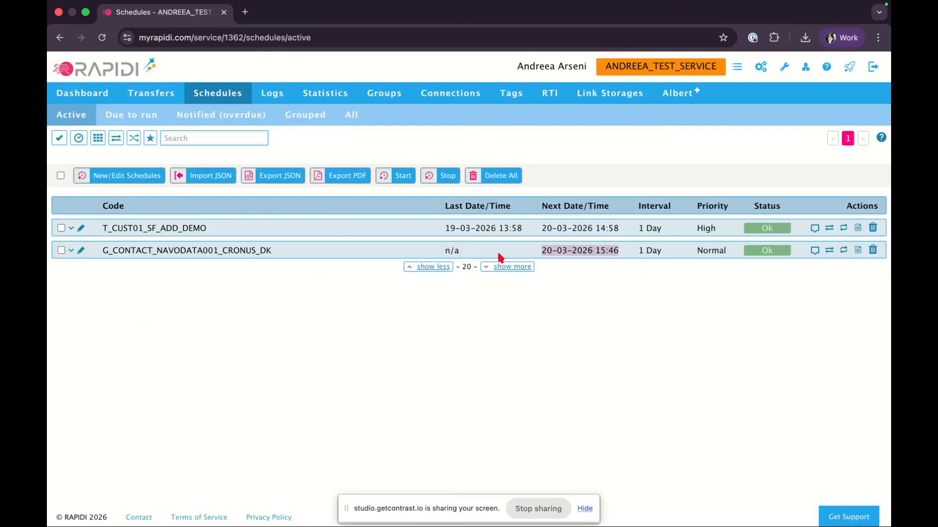
{"action": "left_click_drag", "start_coordinate": [461, 251], "coordinate": [445, 251]}
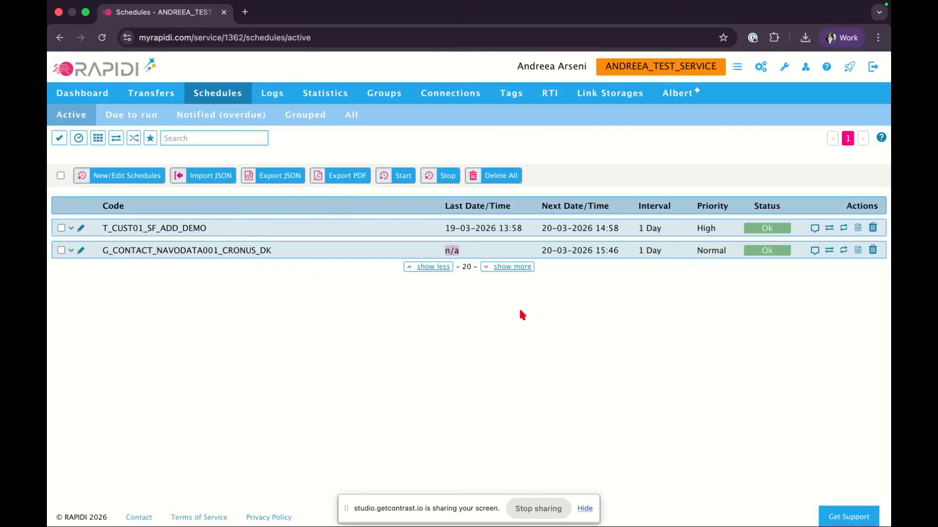
{"action": "left_click_drag", "start_coordinate": [541, 251], "coordinate": [621, 252]}
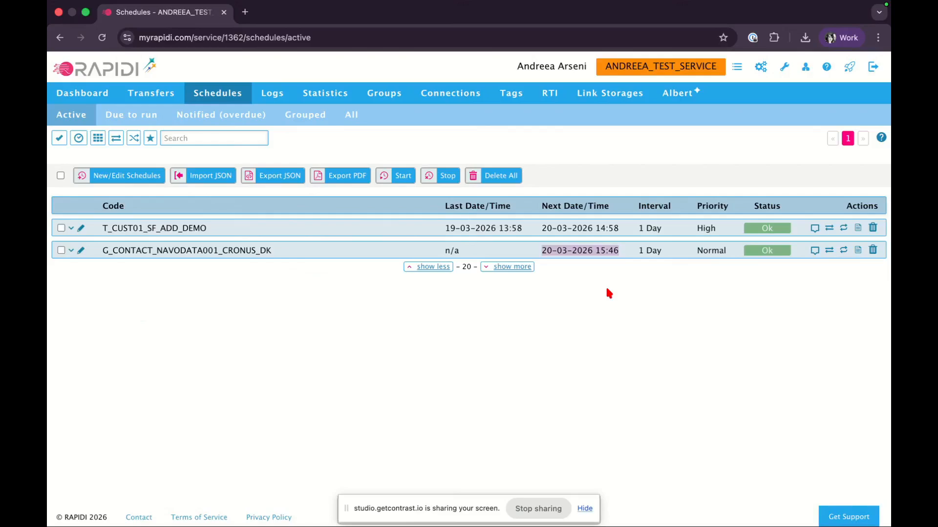
{"action": "left_click_drag", "start_coordinate": [639, 250], "coordinate": [663, 252]}
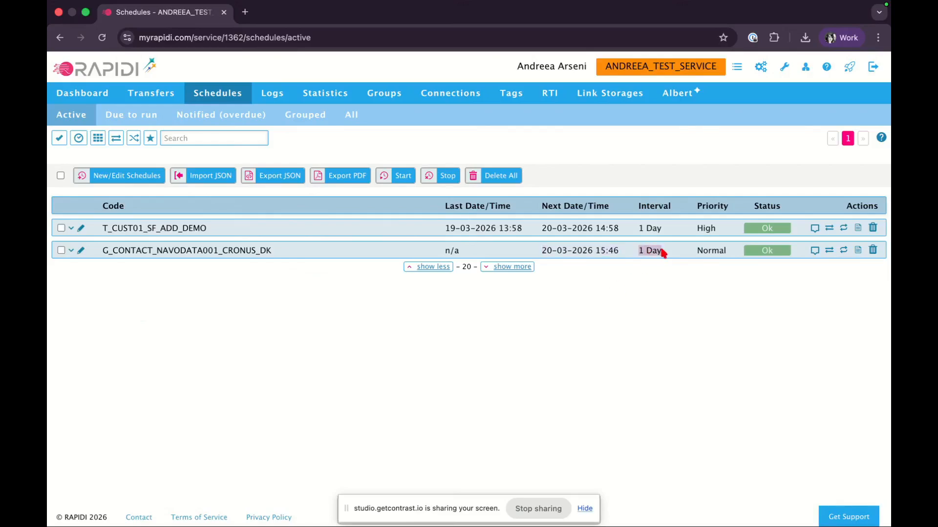
{"action": "left_click", "coordinate": [592, 315]}
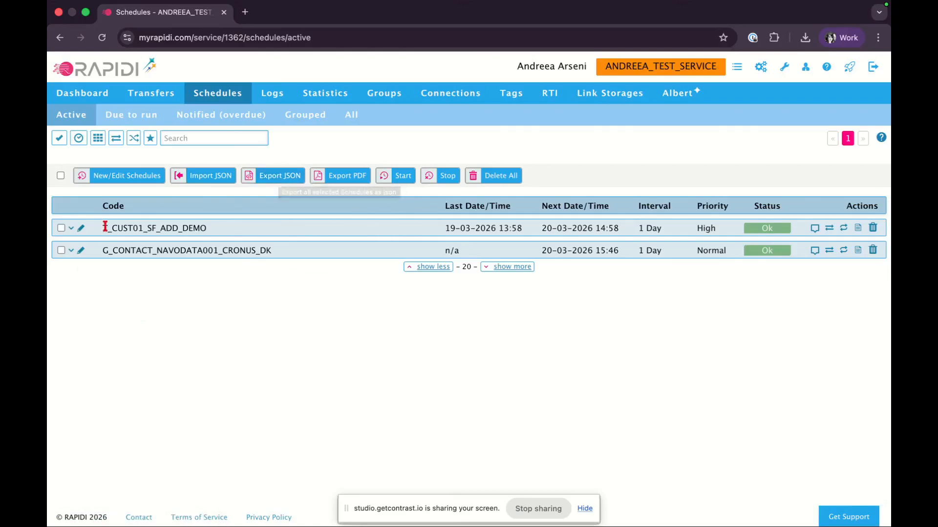
- Try selecting all active schedules and T_CUST01_SF_ADD_DEMO alone, clearing the selection each time
{"action": "left_click", "coordinate": [60, 176]}
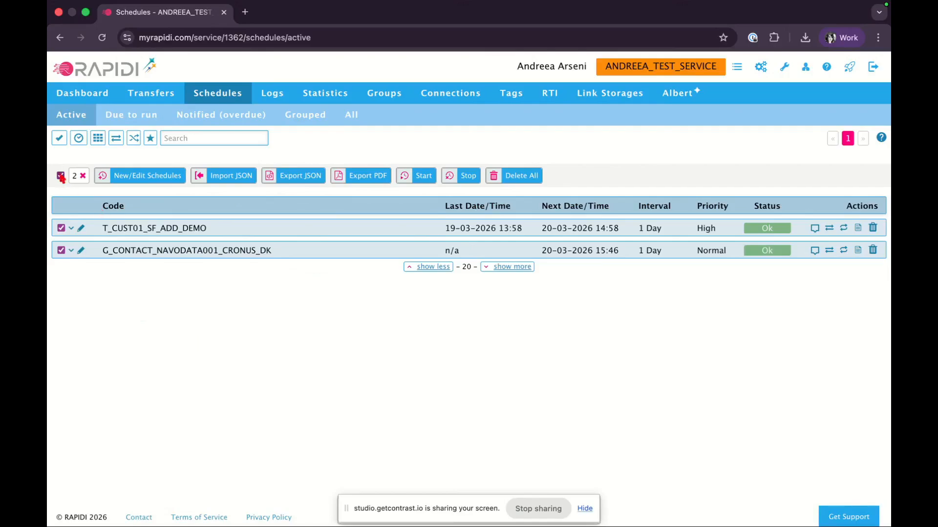
{"action": "left_click", "coordinate": [82, 175]}
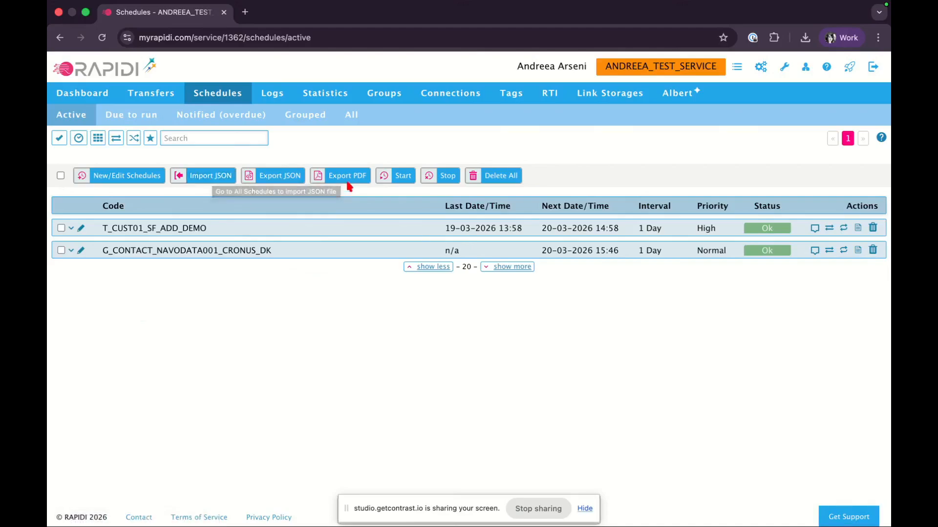
{"action": "left_click", "coordinate": [60, 176]}
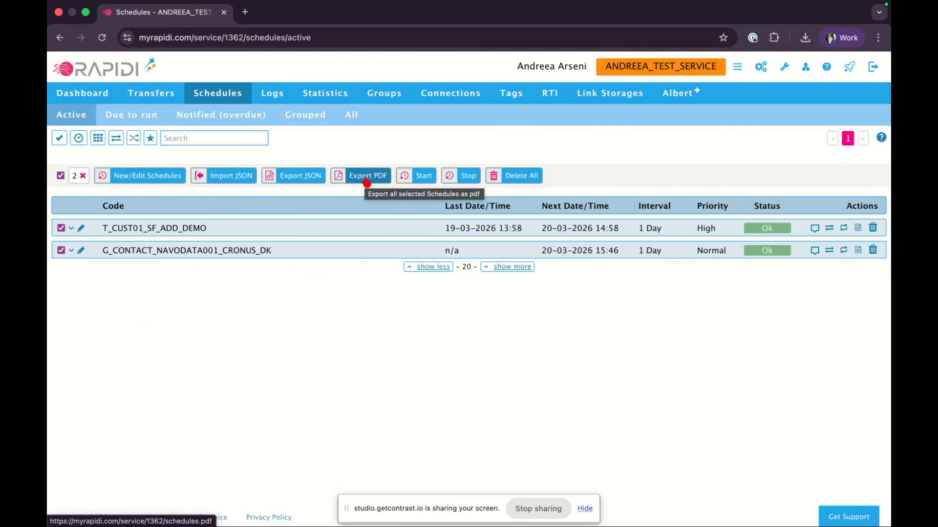
{"action": "left_click", "coordinate": [61, 175]}
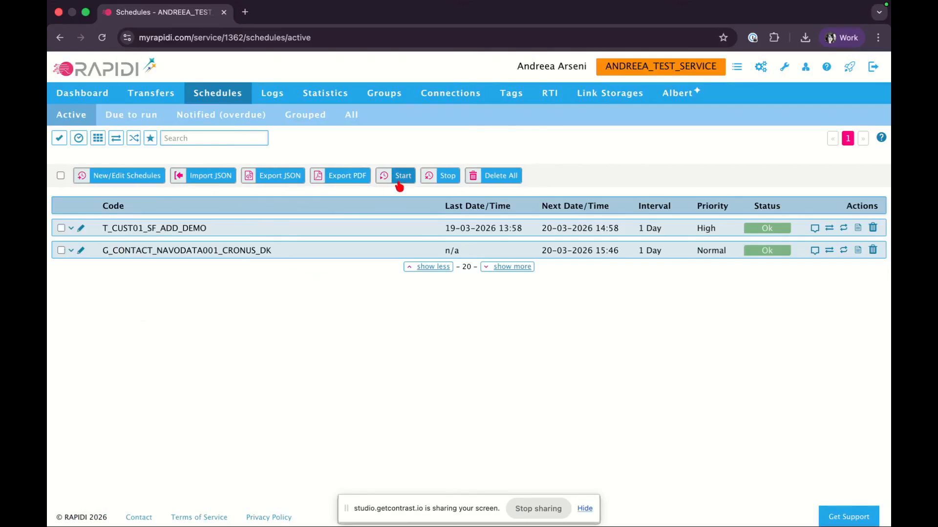
{"action": "left_click", "coordinate": [61, 228]}
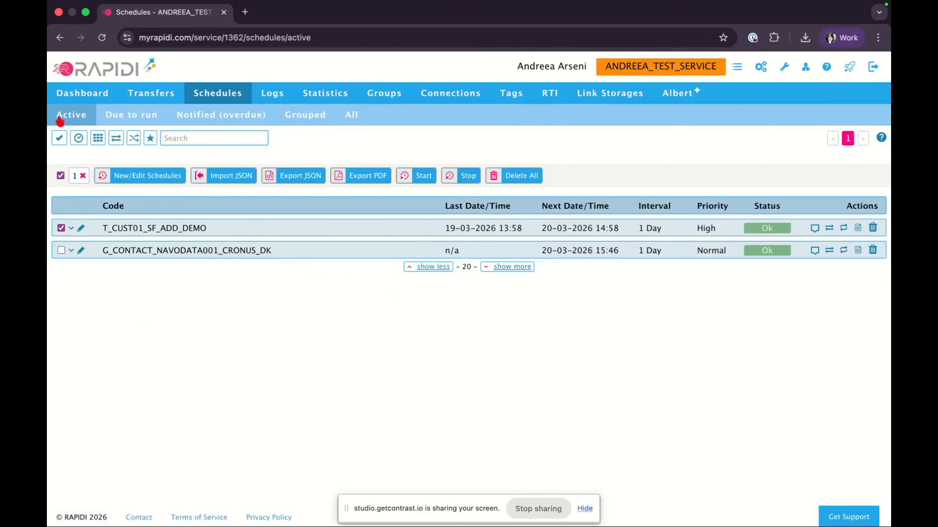
{"action": "left_click", "coordinate": [61, 229]}
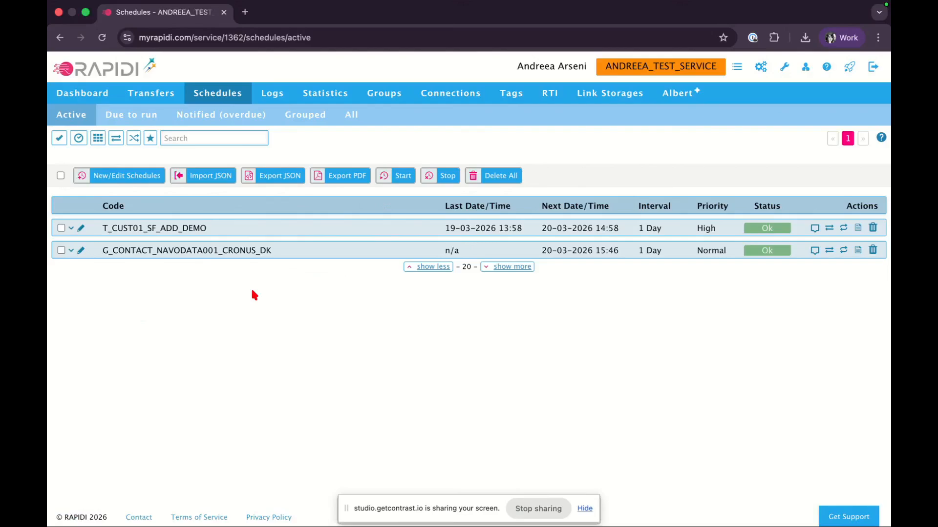
- Look through the selection filter and the schedule filter options for the active list without applying any of them
{"action": "left_click", "coordinate": [59, 139]}
{"action": "left_click", "coordinate": [87, 140]}
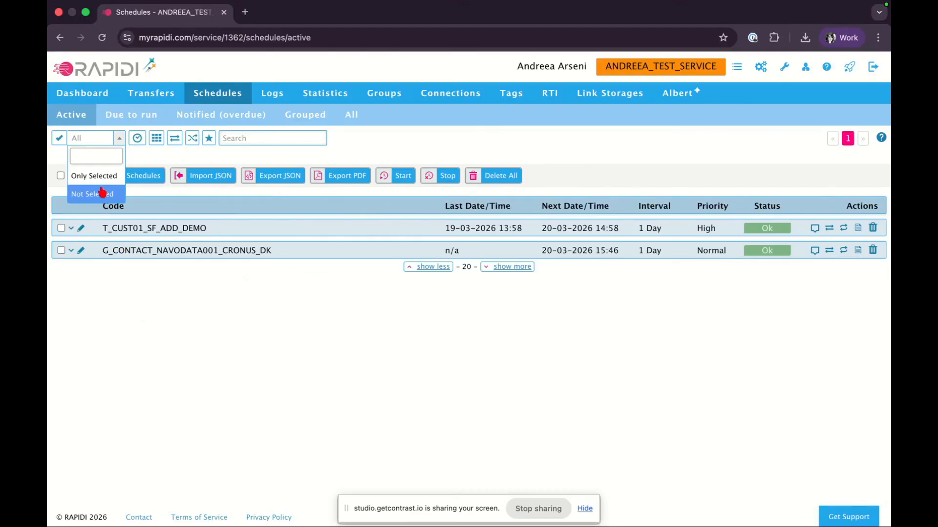
{"action": "left_click", "coordinate": [101, 280]}
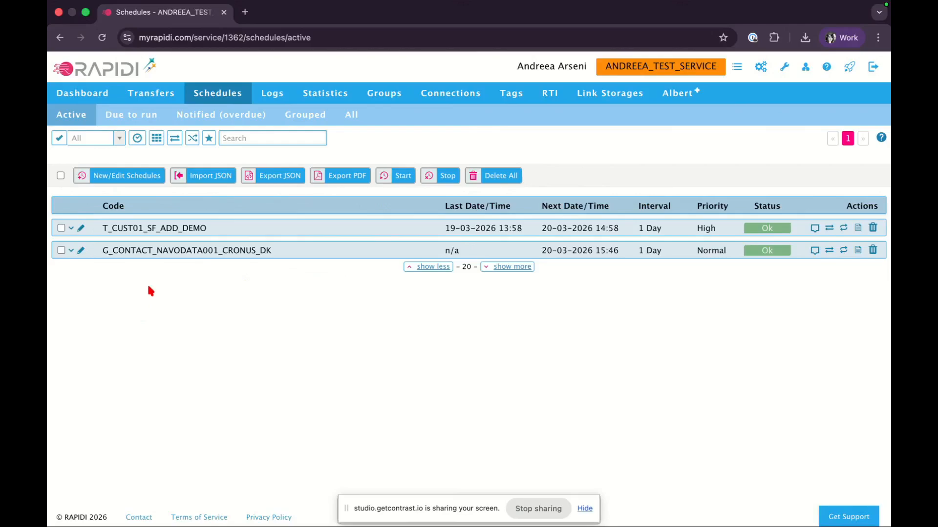
{"action": "left_click", "coordinate": [93, 140]}
{"action": "left_click", "coordinate": [137, 139]}
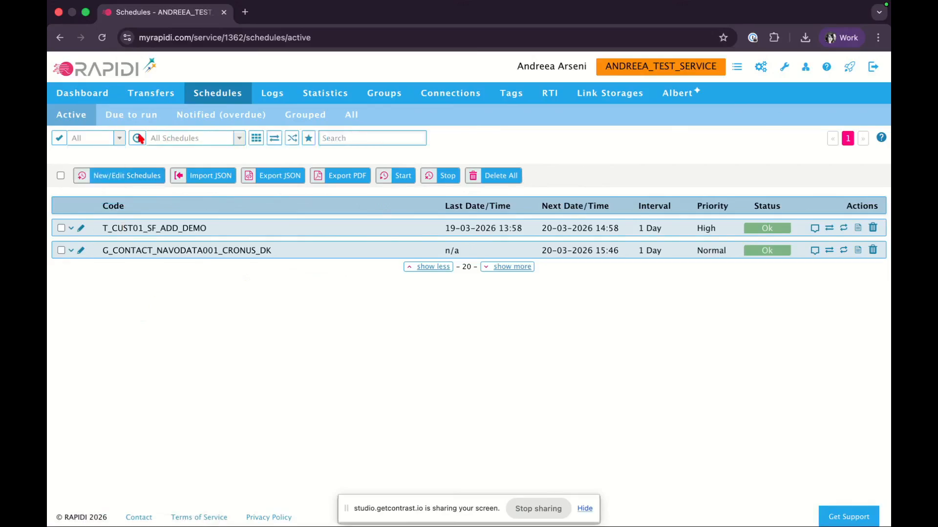
{"action": "left_click", "coordinate": [167, 140]}
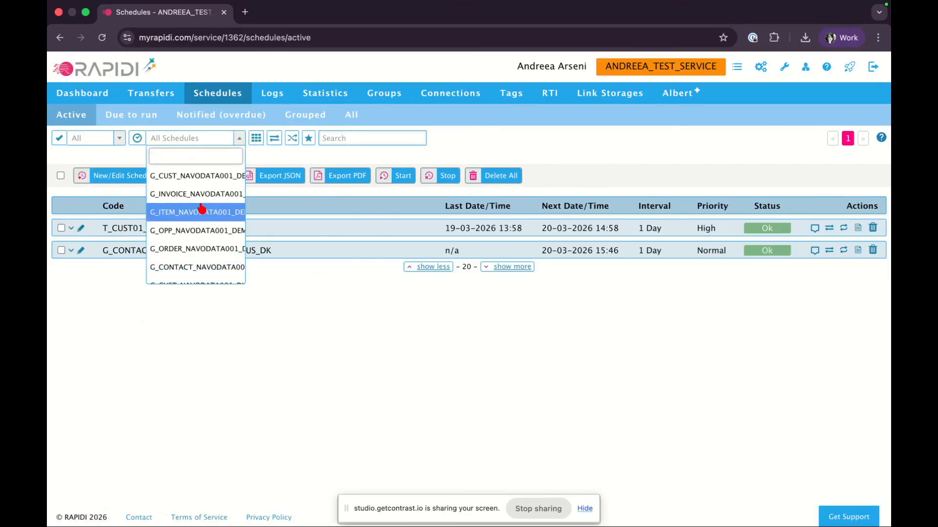
{"action": "scroll", "coordinate": [202, 209], "scroll_direction": "down", "scroll_amount": 3}
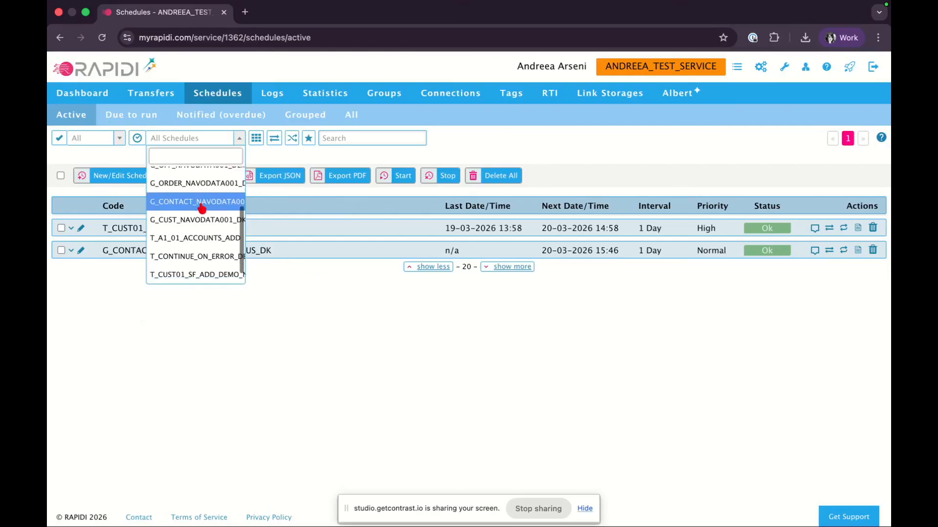
{"action": "scroll", "coordinate": [202, 209], "scroll_direction": "up", "scroll_amount": 3}
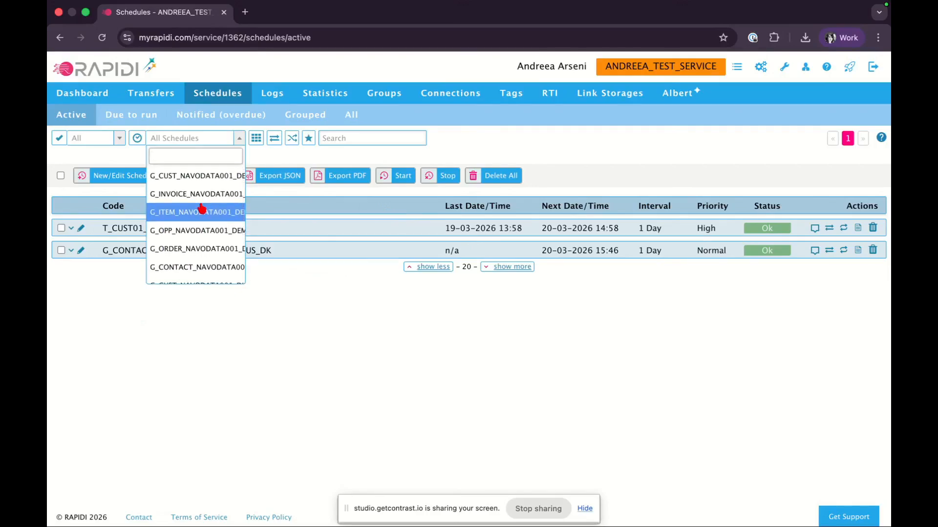
{"action": "left_click", "coordinate": [291, 151]}
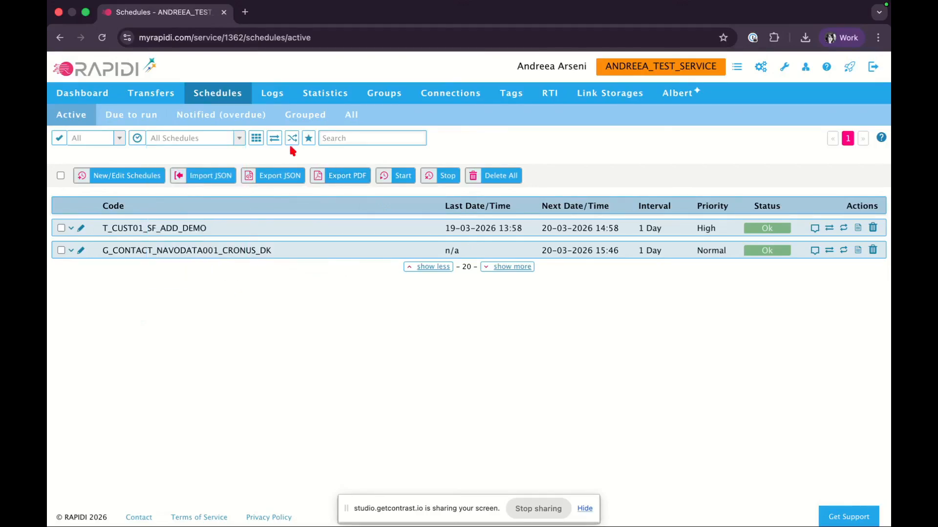
- Examine the available choices in the group filter and the transfer filter, leaving both unset
{"action": "left_click", "coordinate": [256, 138]}
{"action": "left_click", "coordinate": [279, 141]}
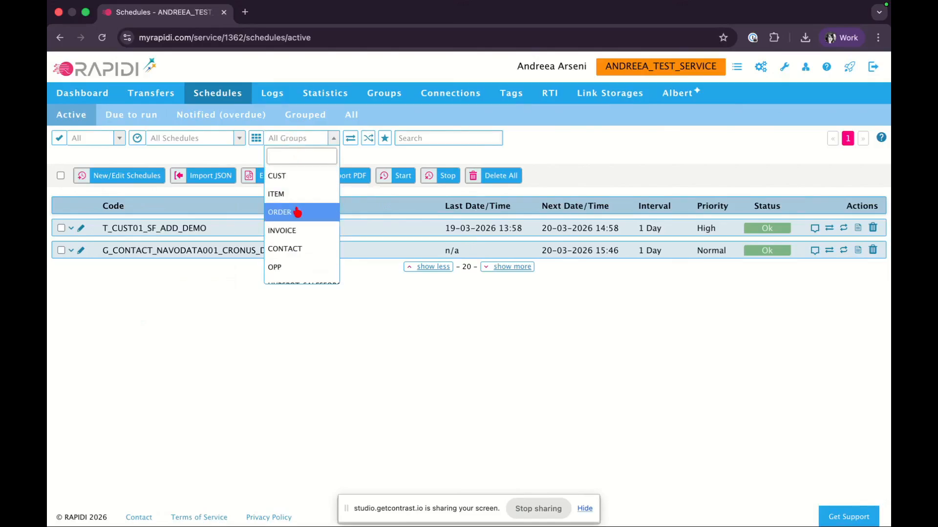
{"action": "left_click", "coordinate": [354, 142]}
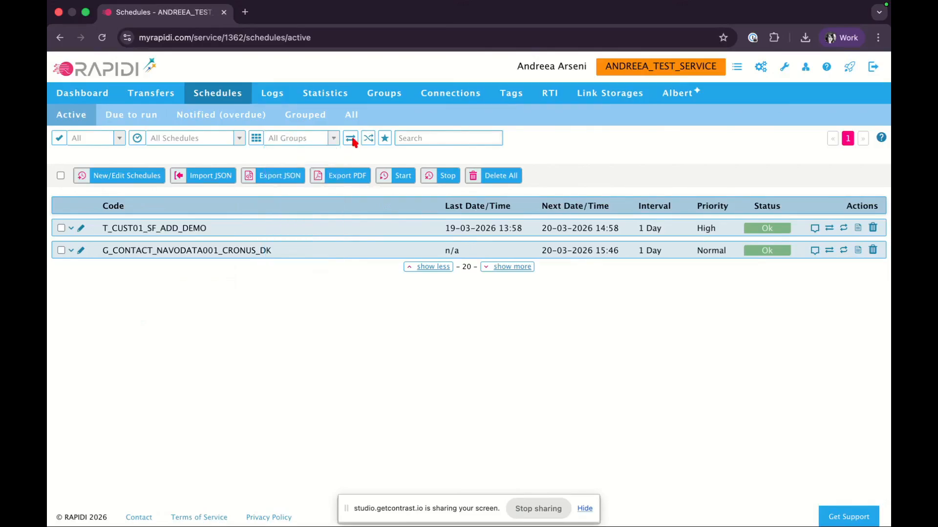
{"action": "left_click", "coordinate": [351, 140]}
{"action": "left_click", "coordinate": [376, 139]}
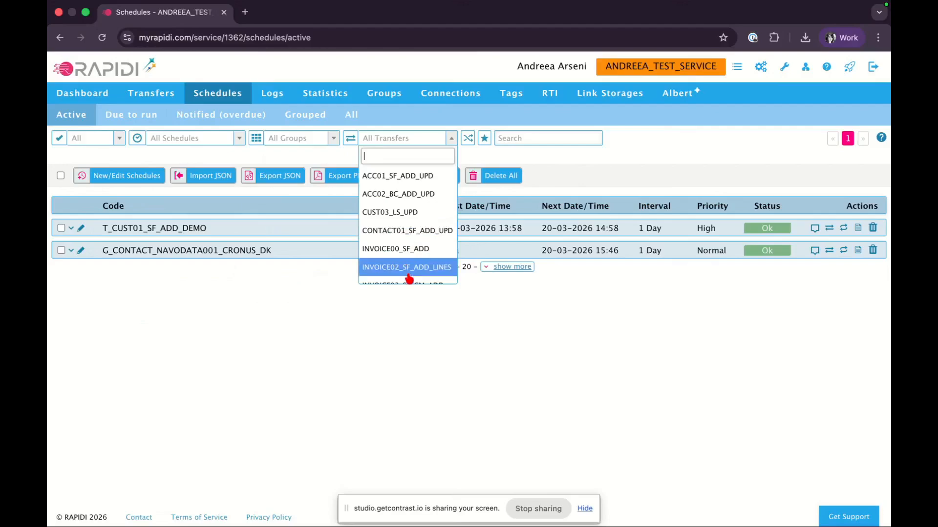
{"action": "left_click", "coordinate": [553, 170]}
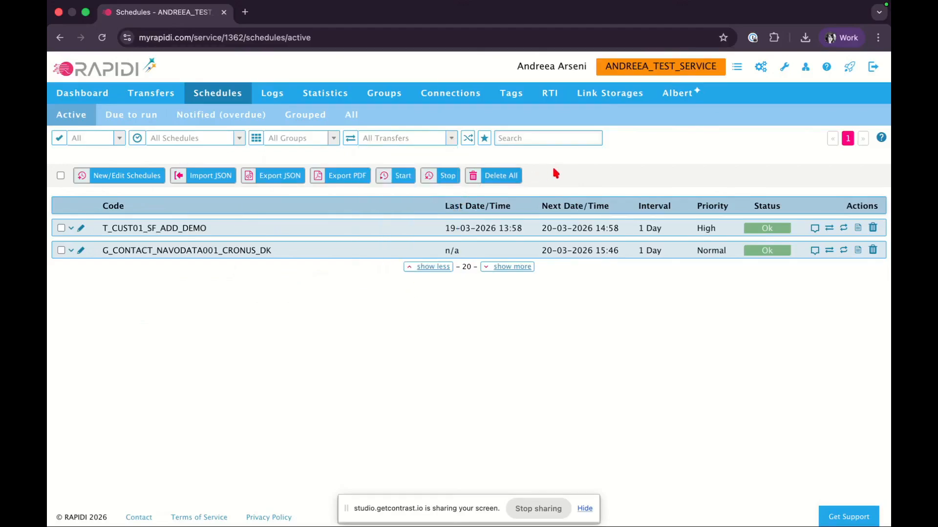
- Examine the choices in the status filter and the priority filter, leaving both unset
{"action": "left_click", "coordinate": [467, 138]}
{"action": "left_click", "coordinate": [496, 139]}
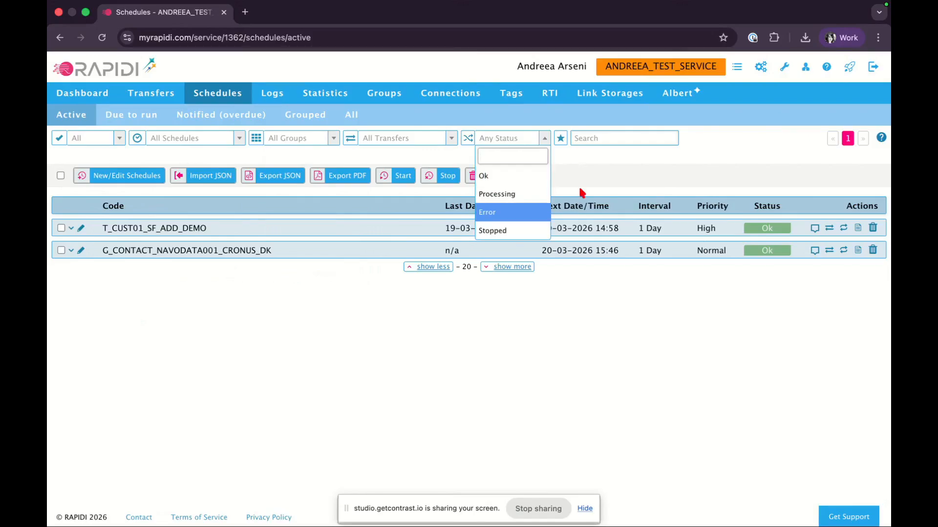
{"action": "left_click", "coordinate": [573, 170]}
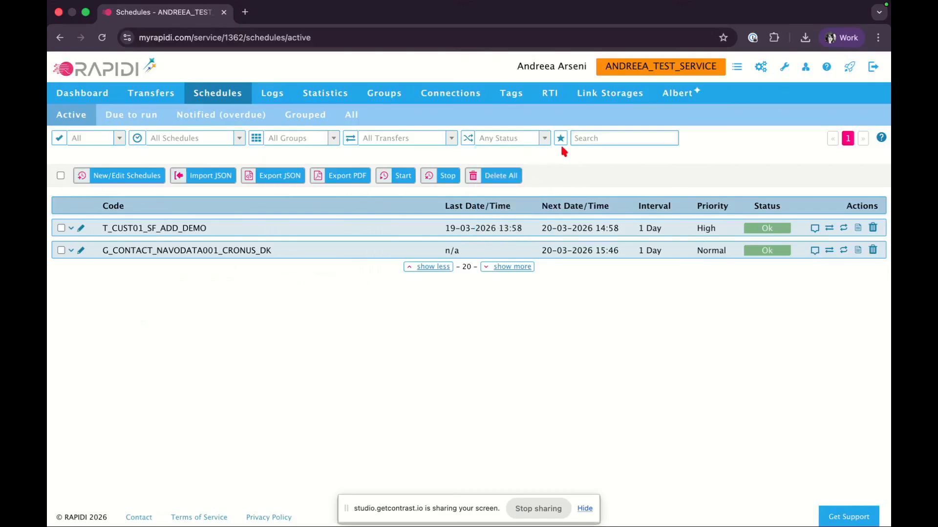
{"action": "left_click", "coordinate": [561, 139]}
{"action": "left_click", "coordinate": [588, 142]}
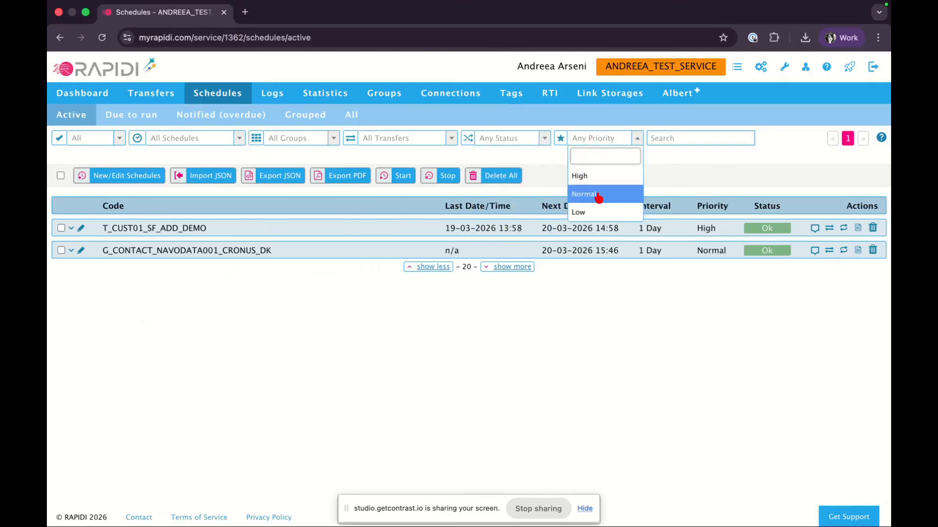
{"action": "left_click", "coordinate": [679, 138]}
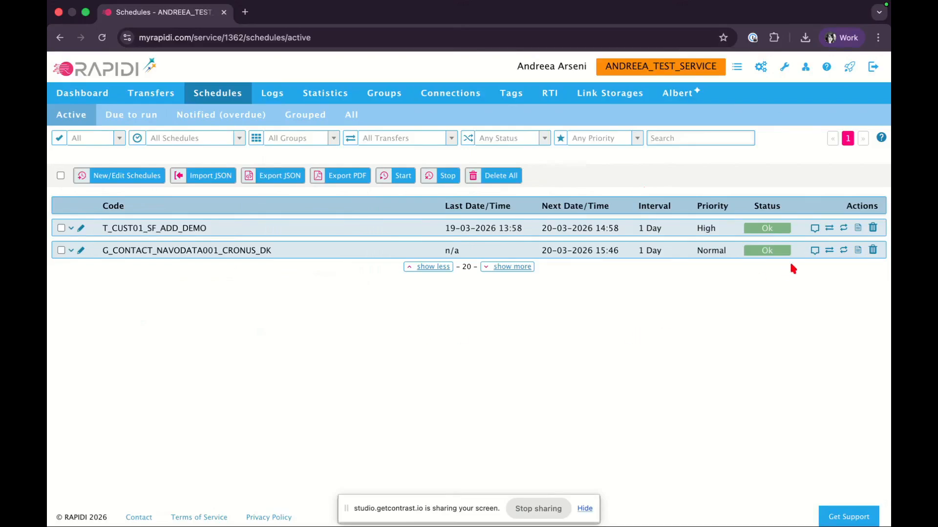
- View the transfer linked to the T_CUST01_SF_ADD_DEMO schedule and return to the active schedules
{"action": "left_click", "coordinate": [830, 229]}
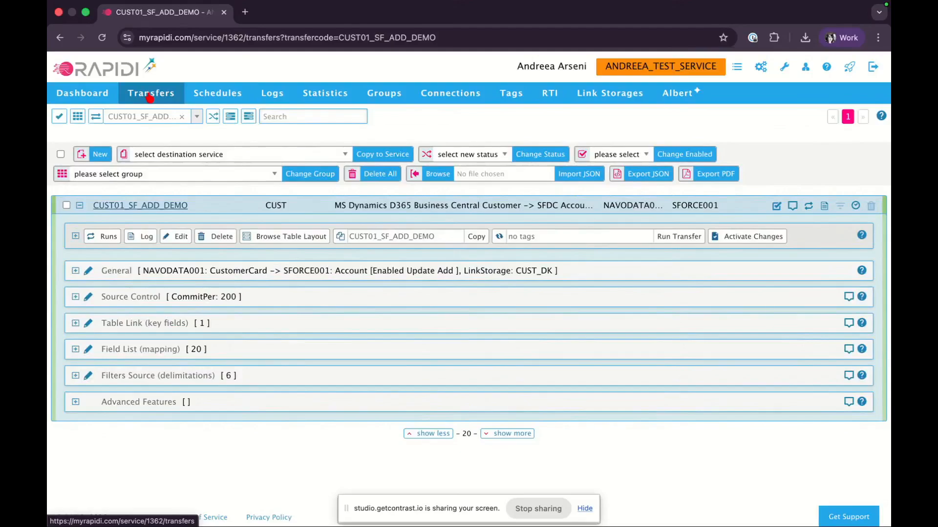
{"action": "left_click", "coordinate": [219, 99]}
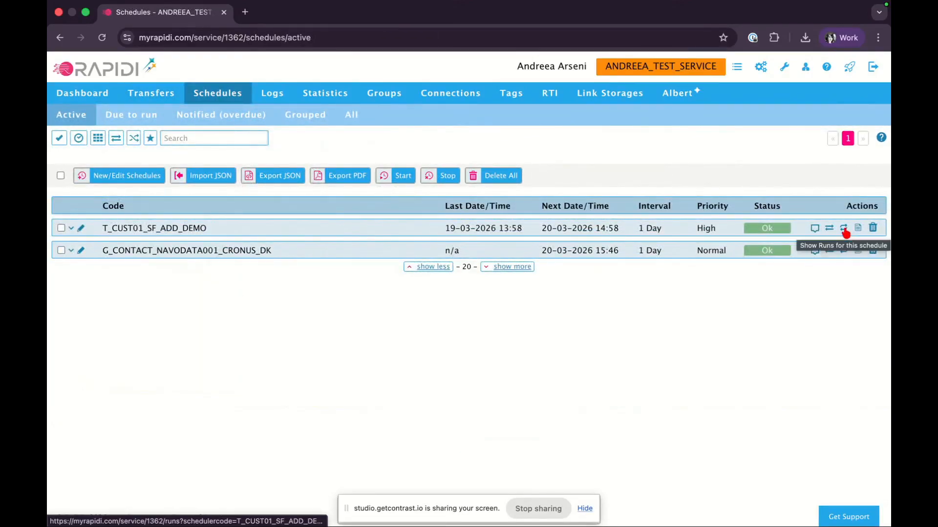
- View the runs and the logs of the T_CUST01_SF_ADD_DEMO schedule, returning to the active schedules after each
{"action": "left_click", "coordinate": [844, 229]}
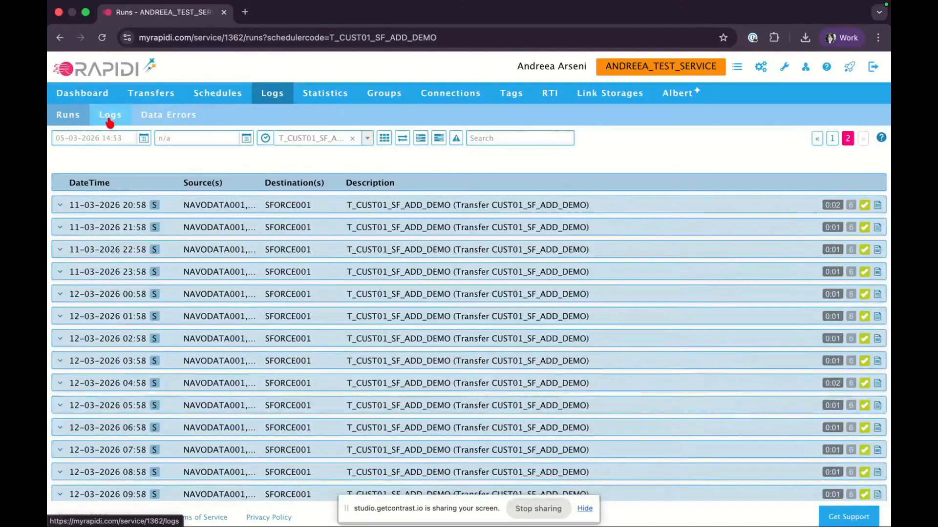
{"action": "left_click", "coordinate": [219, 93]}
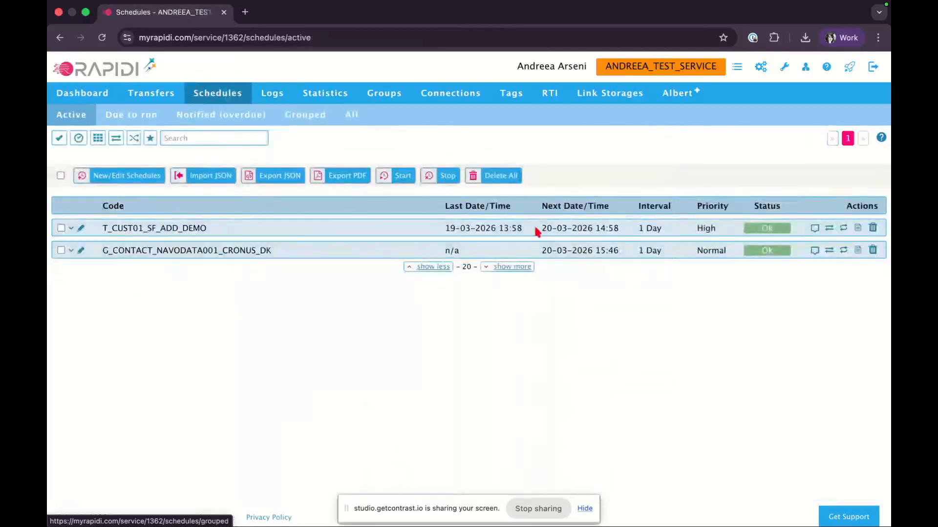
{"action": "left_click", "coordinate": [858, 229]}
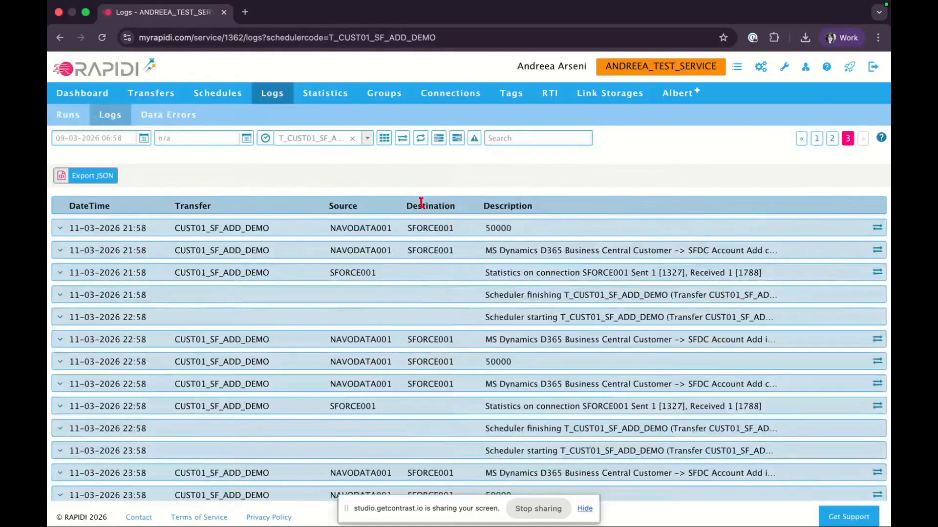
{"action": "left_click", "coordinate": [218, 94]}
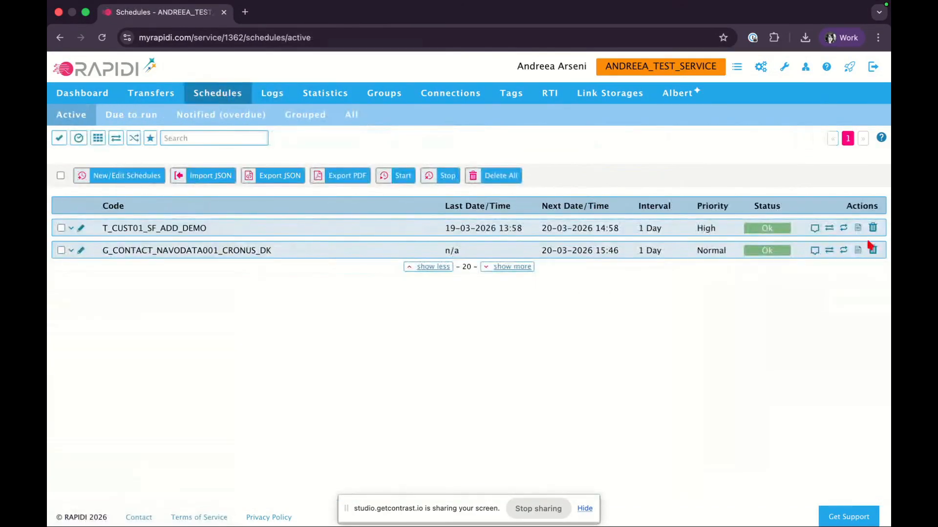